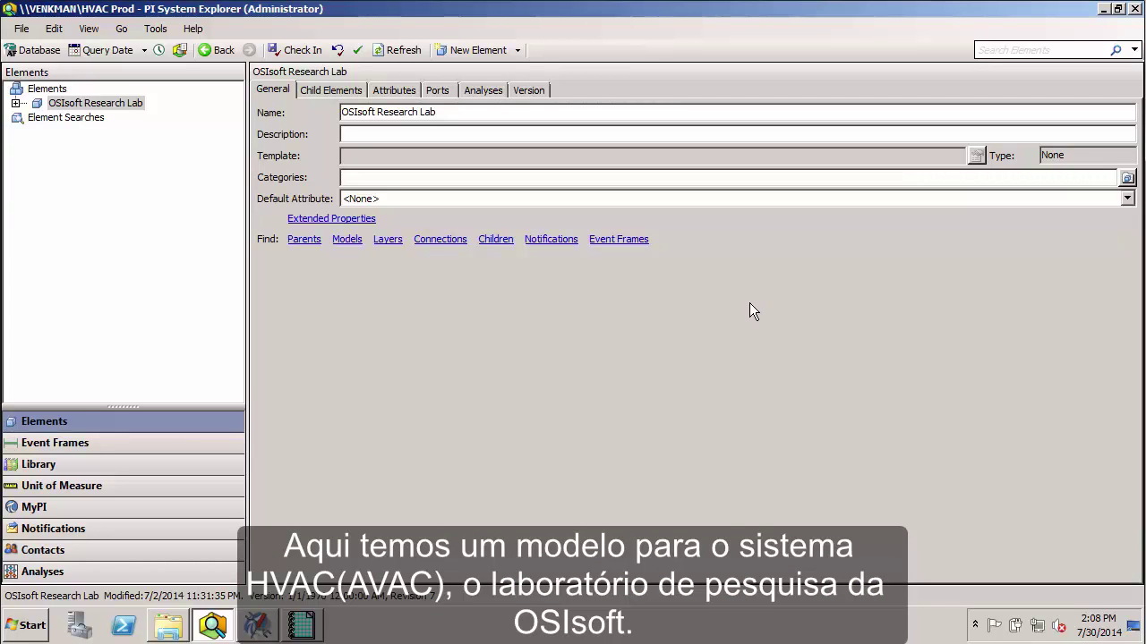
- Expand OSIsoft Research Lab to show its three zones, then expand Zone1's equipment
{"action": "left_click", "coordinate": [110, 102]}
{"action": "left_click", "coordinate": [15, 103]}
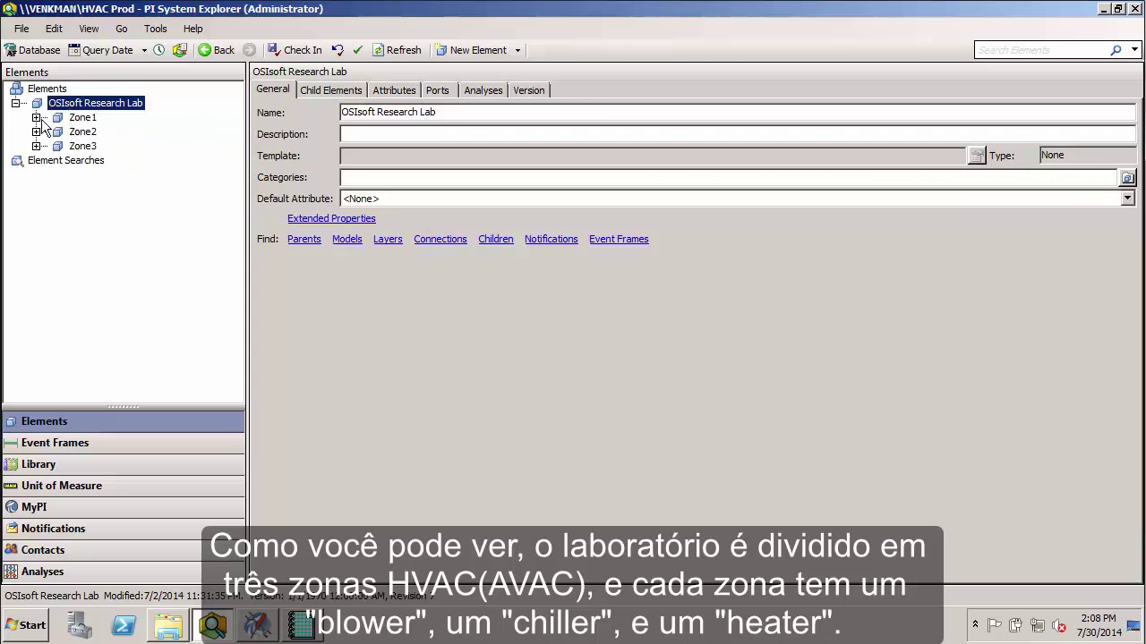
{"action": "left_click", "coordinate": [36, 118]}
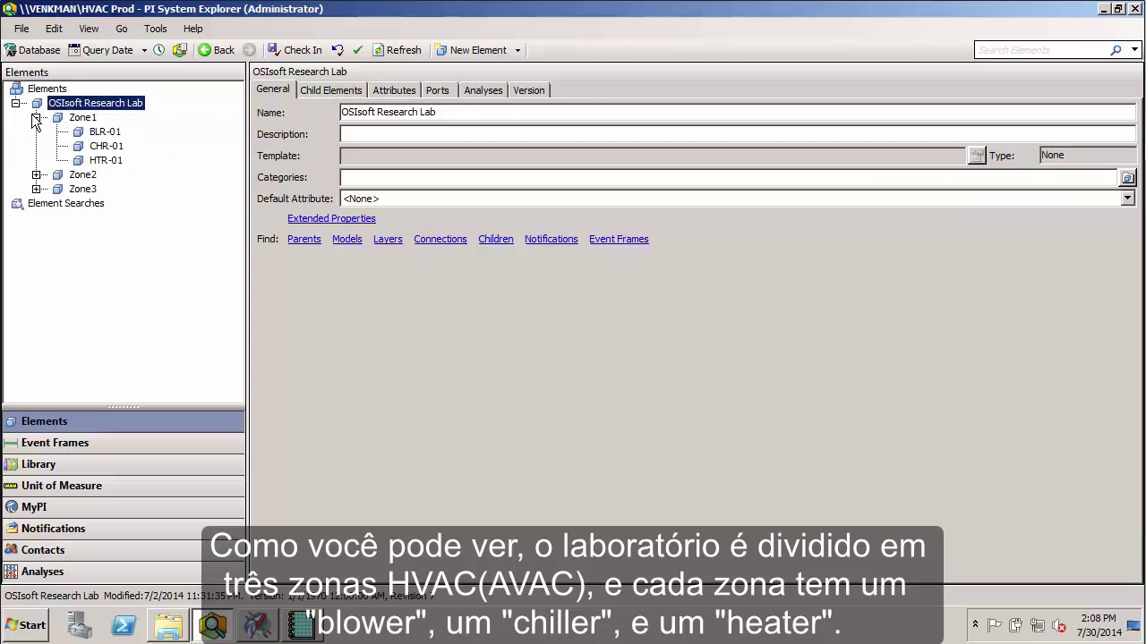
- Browse the BLR-01, CHR-01 and HTR-01 details, ending back on BLR-01
{"action": "left_click", "coordinate": [107, 134]}
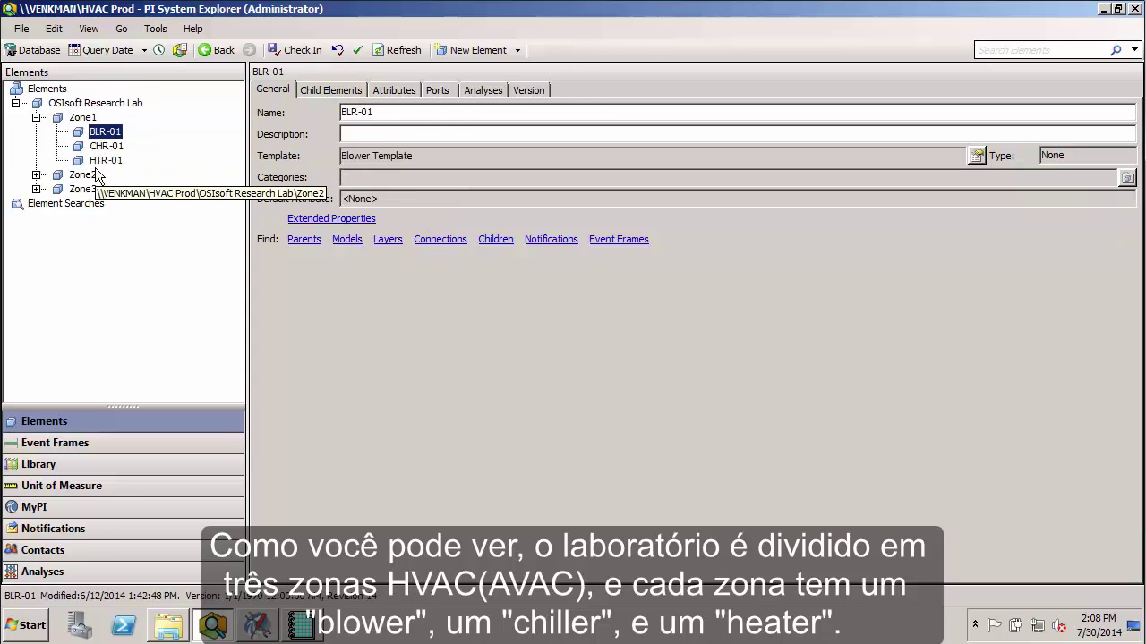
{"action": "left_click", "coordinate": [104, 147]}
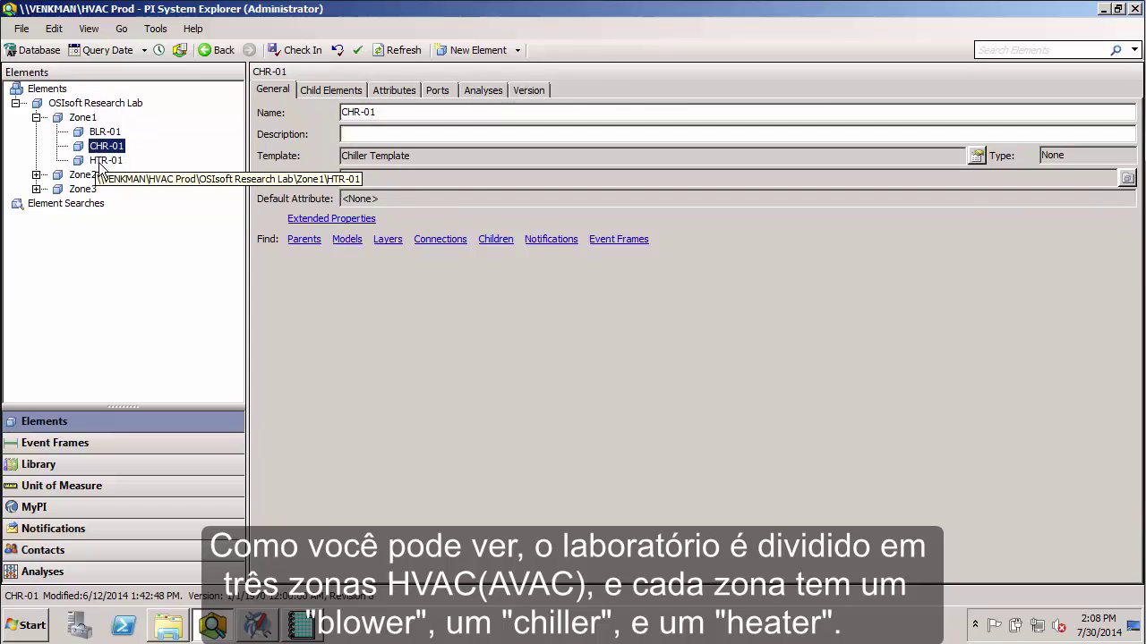
{"action": "left_click", "coordinate": [100, 162]}
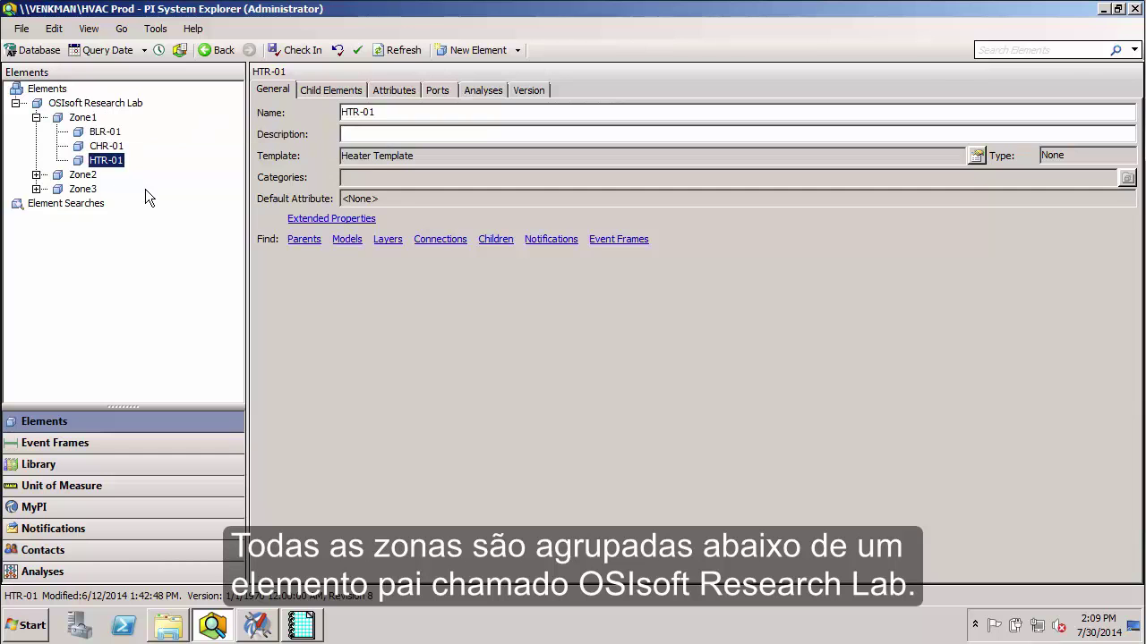
{"action": "left_click", "coordinate": [109, 132]}
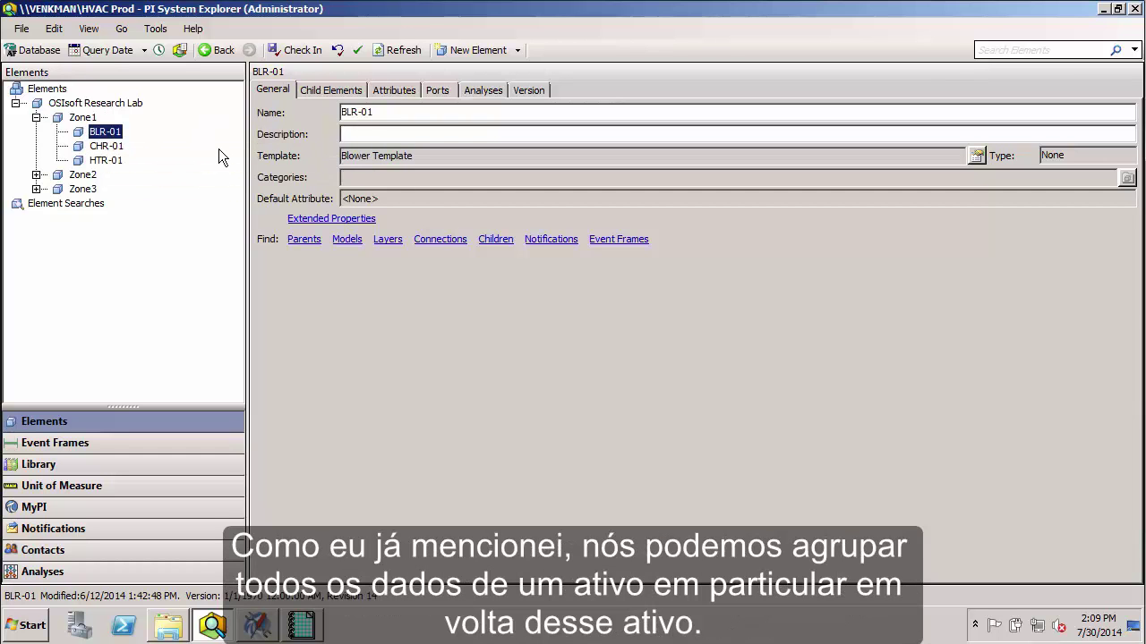
- List BLR-01's attributes and check the sources of Fan Speed, Equipment Type and Energy Cost Last Hour
{"action": "left_click", "coordinate": [388, 89]}
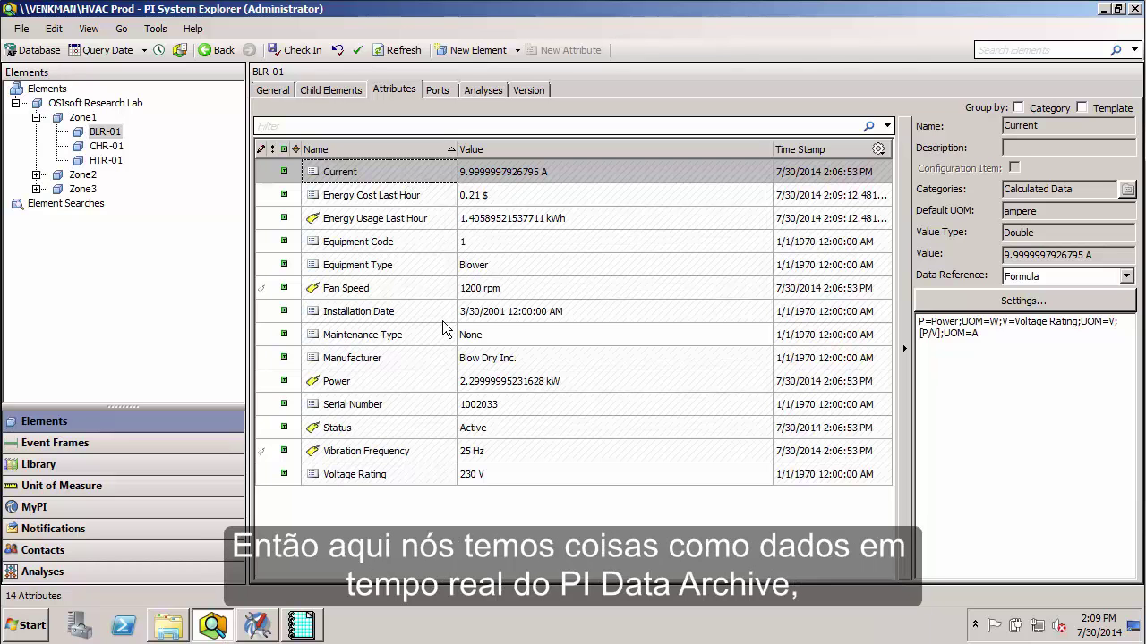
{"action": "left_click", "coordinate": [414, 291]}
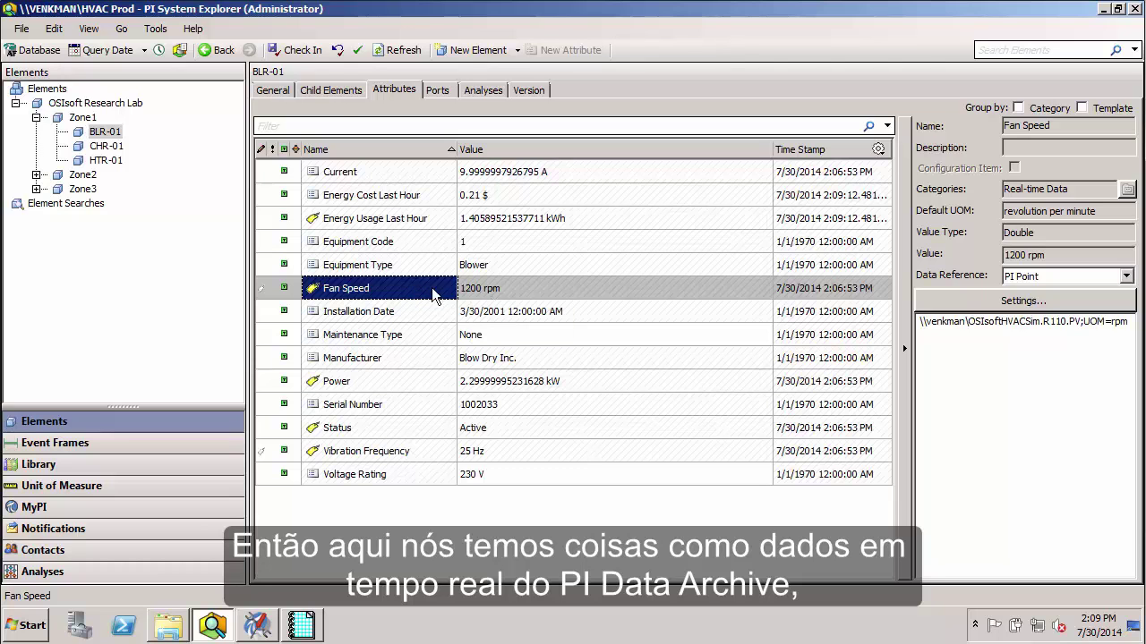
{"action": "left_click", "coordinate": [408, 265]}
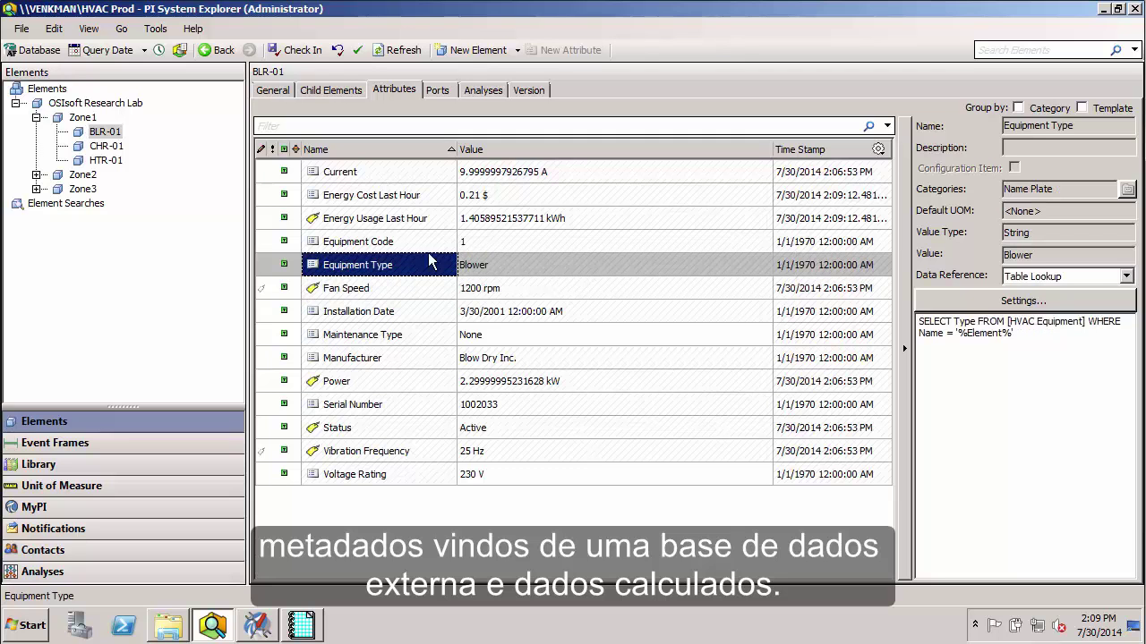
{"action": "left_click", "coordinate": [416, 197]}
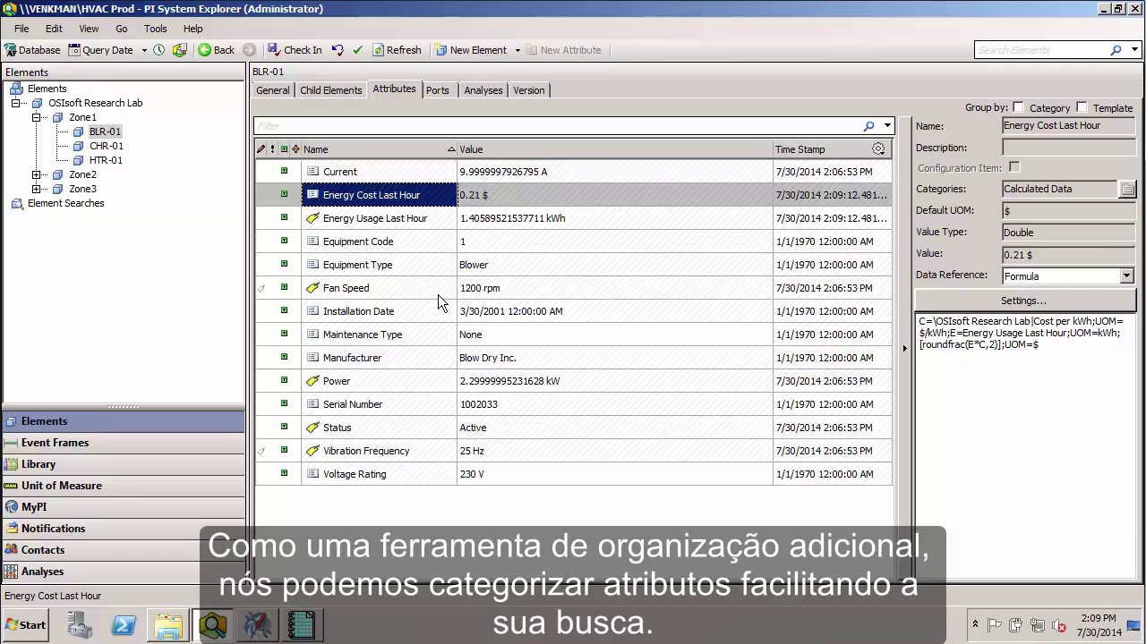
- Group BLR-01's attributes by category and review the Name Plate and Real-time Data groups
{"action": "left_click", "coordinate": [1018, 108]}
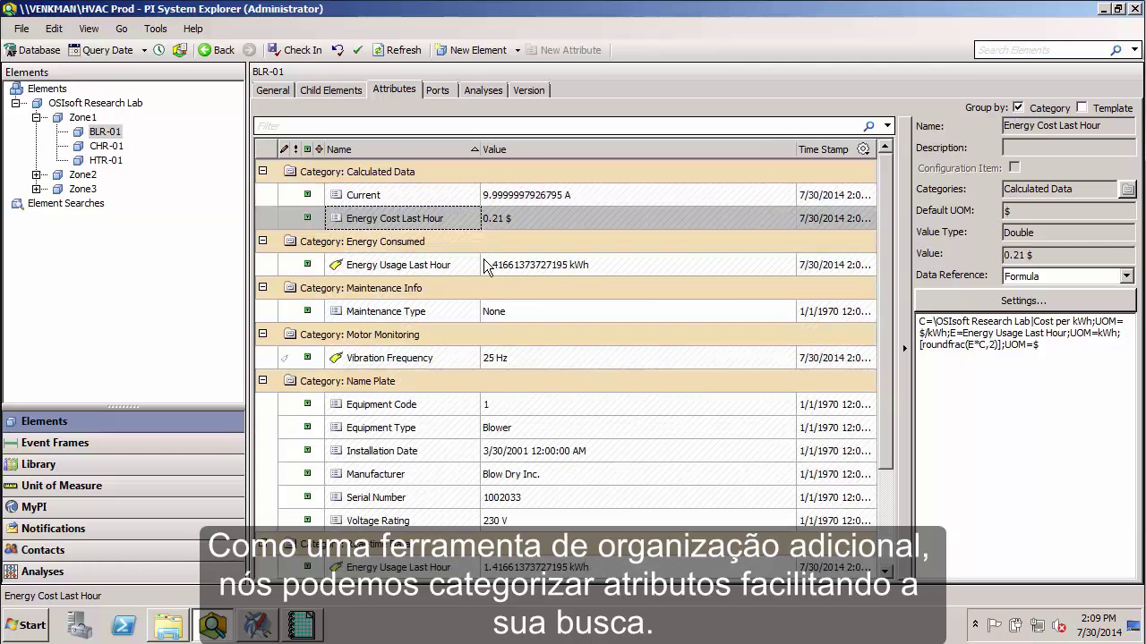
{"action": "left_click_drag", "start_coordinate": [884, 274], "coordinate": [564, 457]}
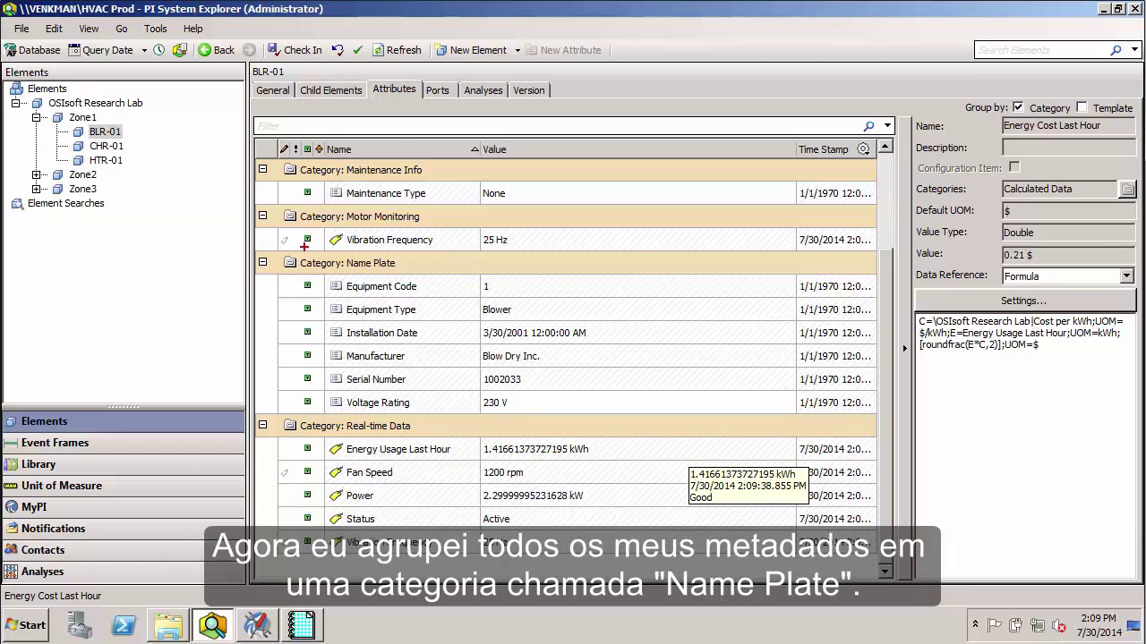
{"action": "left_click_drag", "start_coordinate": [440, 338], "coordinate": [594, 411]}
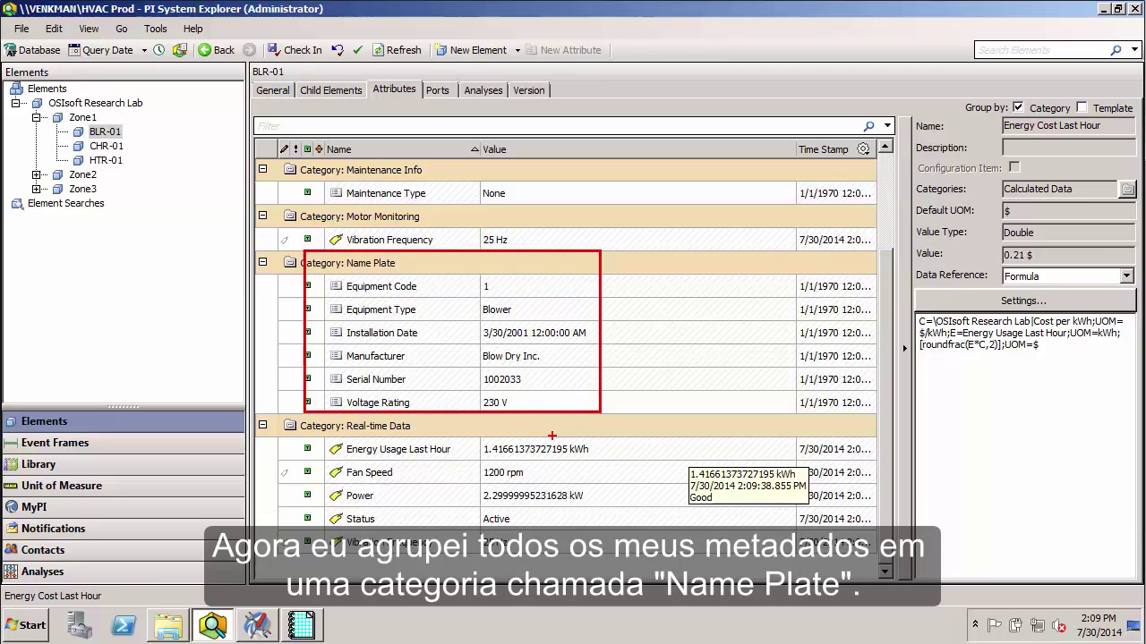
{"action": "left_click_drag", "start_coordinate": [311, 417], "coordinate": [605, 562]}
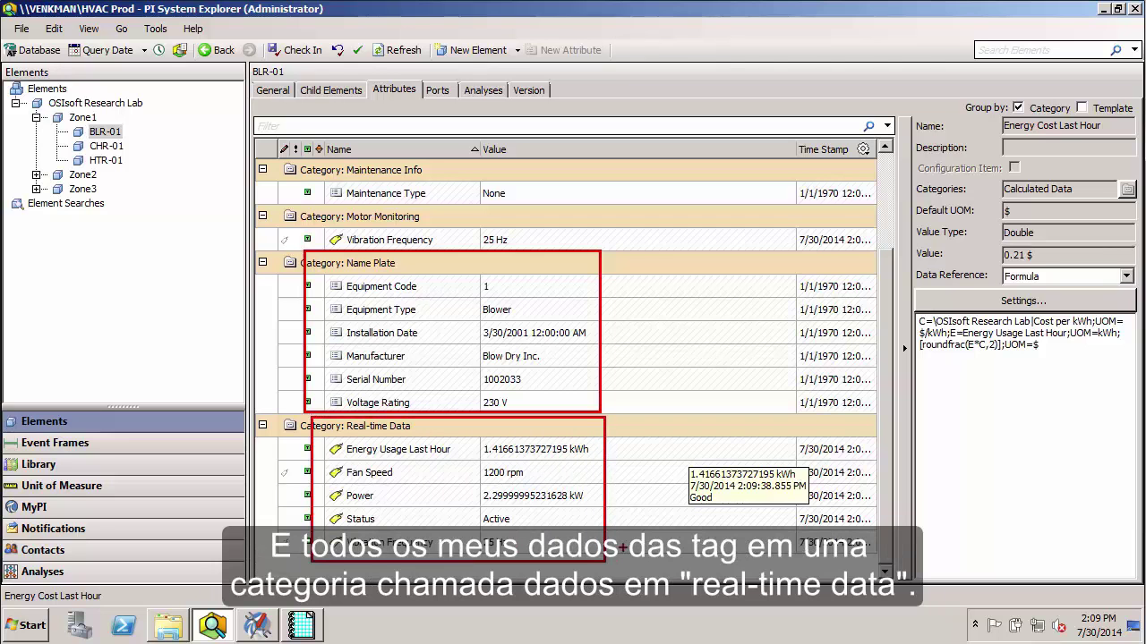
{"action": "key", "text": "Escape"}
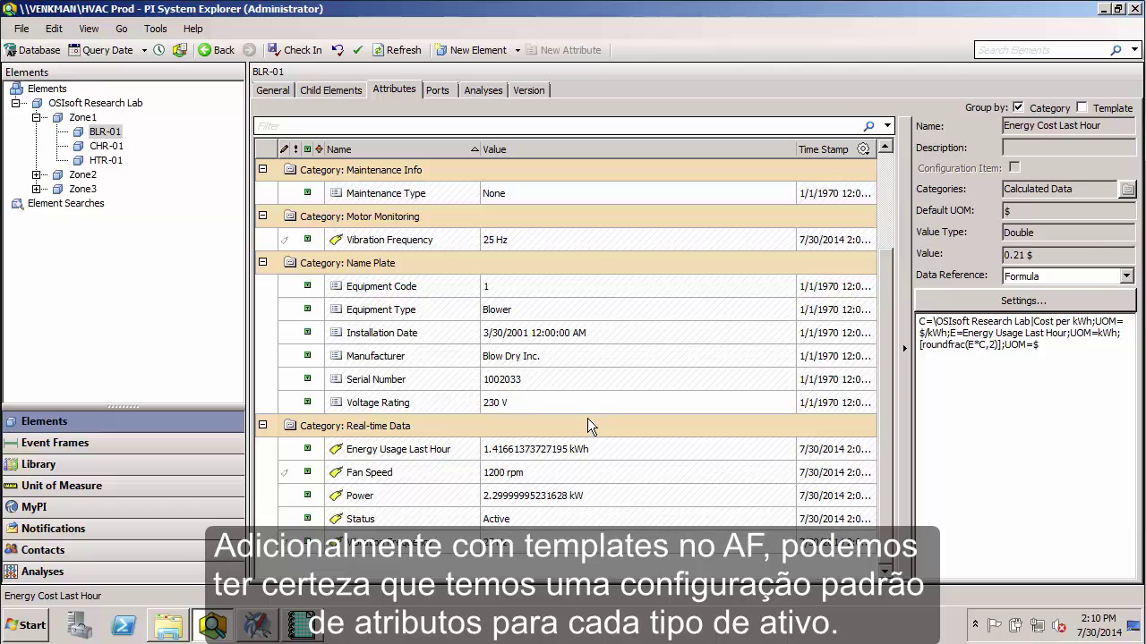
- Expand Zone2 and compare BLR-02's attributes against BLR-01's
{"action": "left_click", "coordinate": [36, 175]}
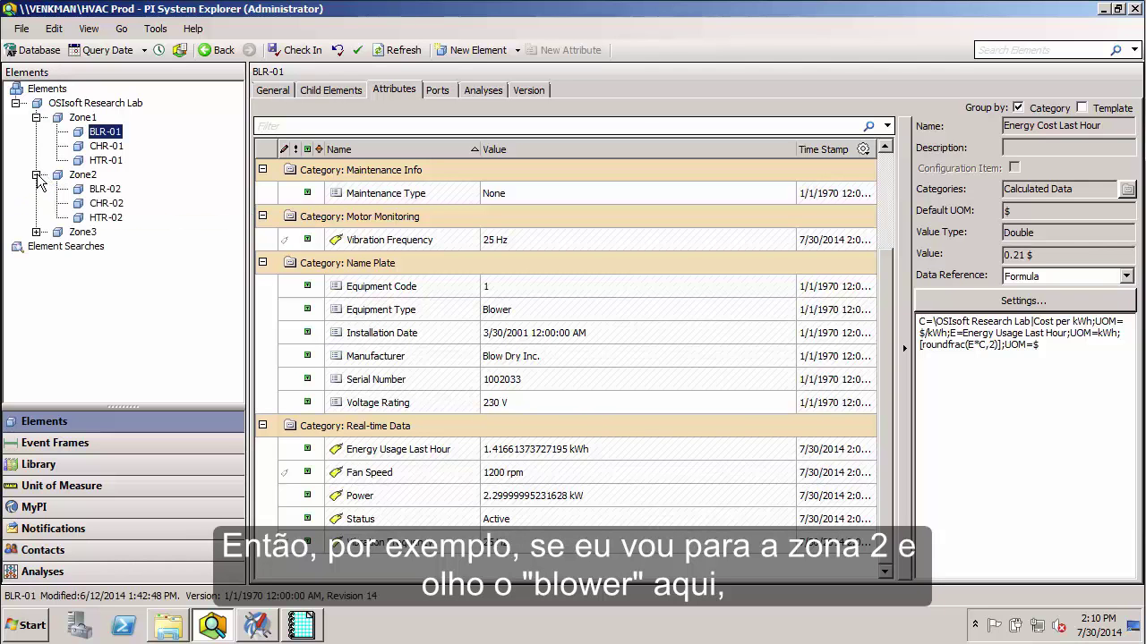
{"action": "left_click", "coordinate": [102, 188]}
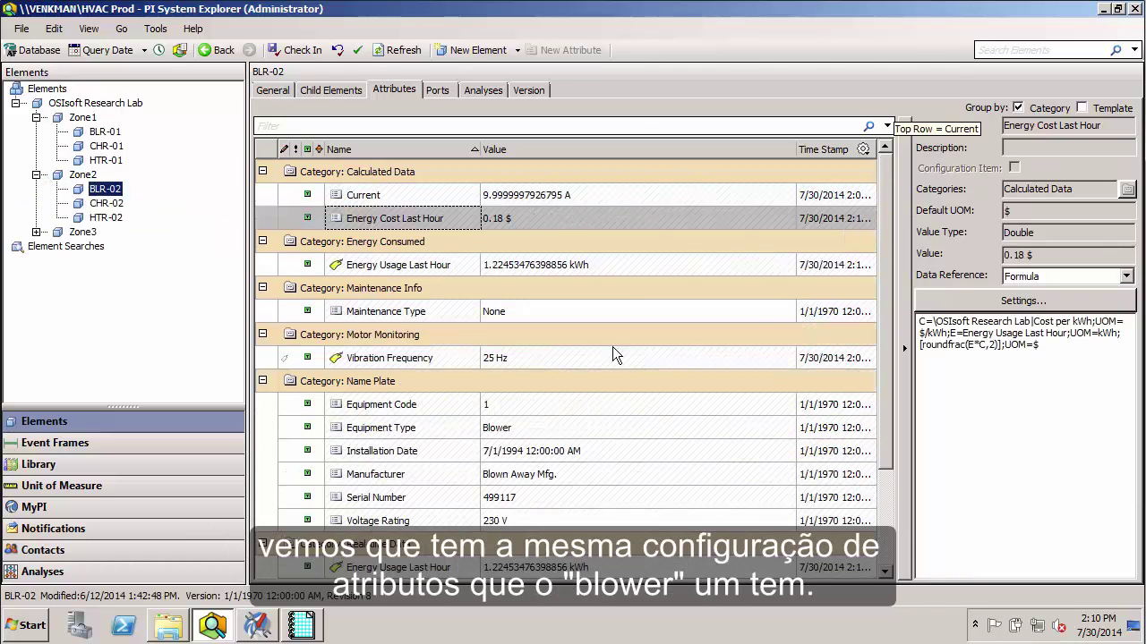
{"action": "scroll", "coordinate": [887, 183], "scroll_direction": "down", "scroll_amount": 2}
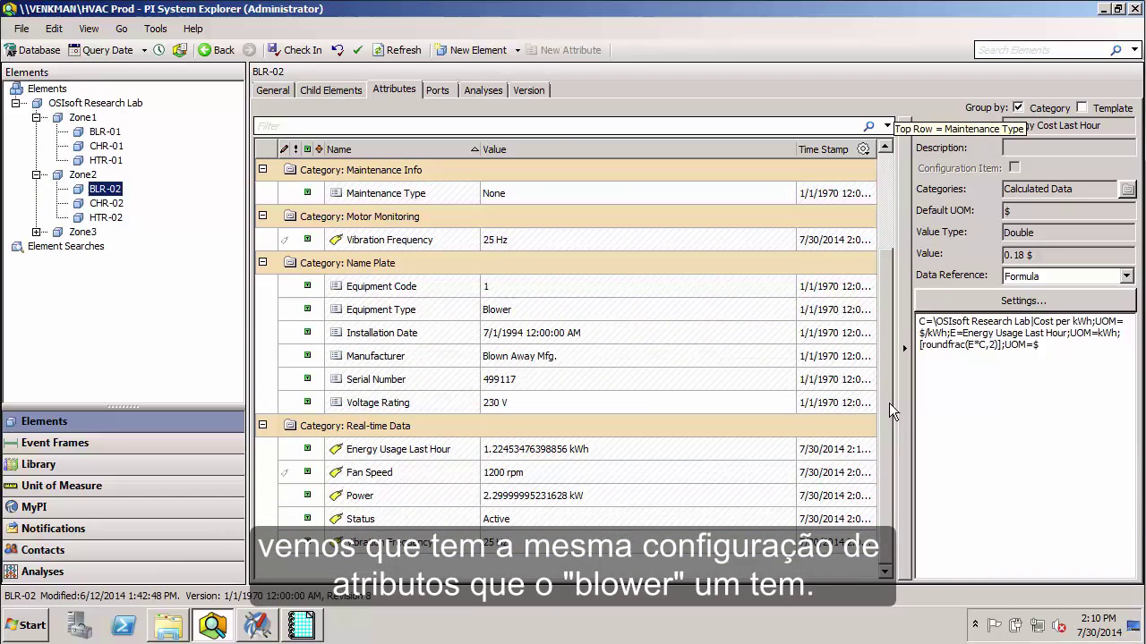
{"action": "left_click", "coordinate": [106, 131]}
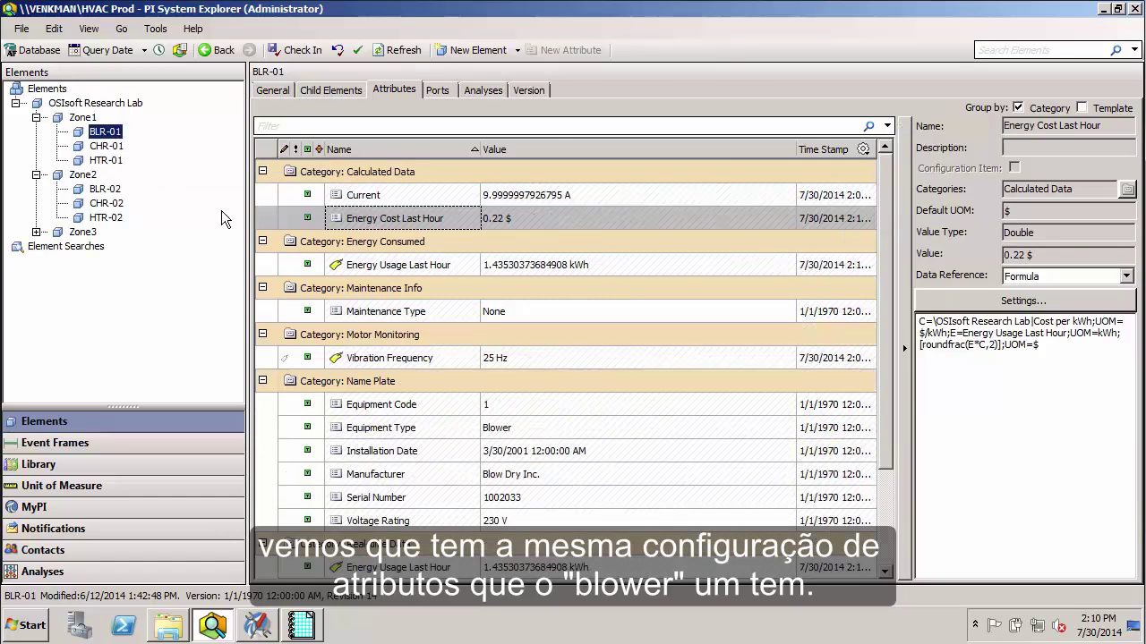
{"action": "left_click", "coordinate": [116, 189]}
{"action": "scroll", "coordinate": [890, 347], "scroll_direction": "down", "scroll_amount": 2}
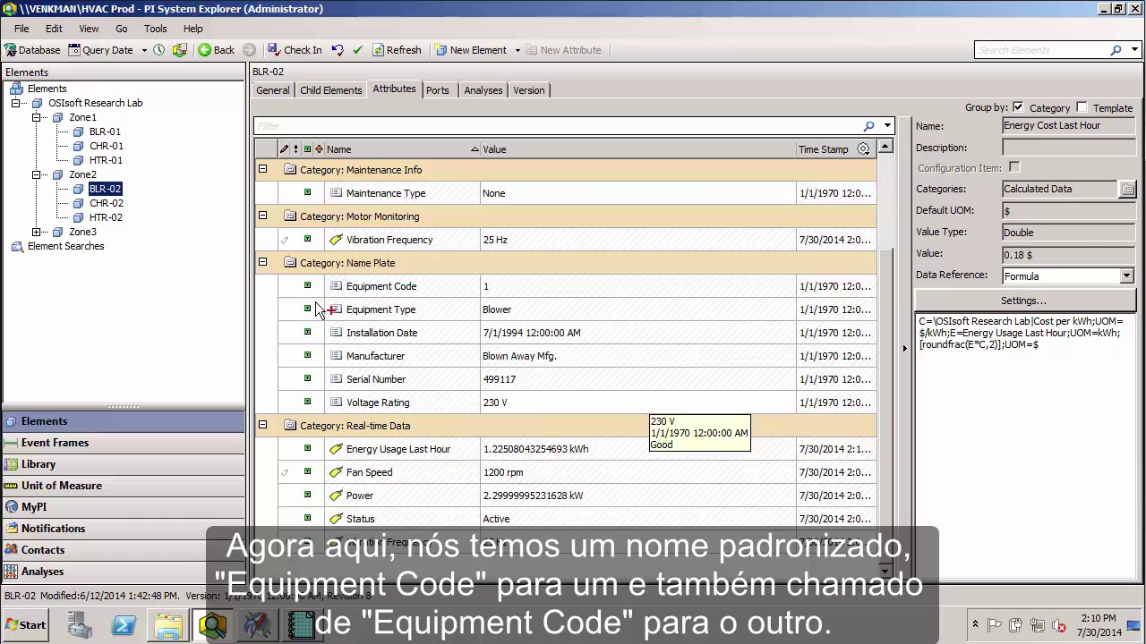
{"action": "left_click_drag", "start_coordinate": [326, 270], "coordinate": [430, 301]}
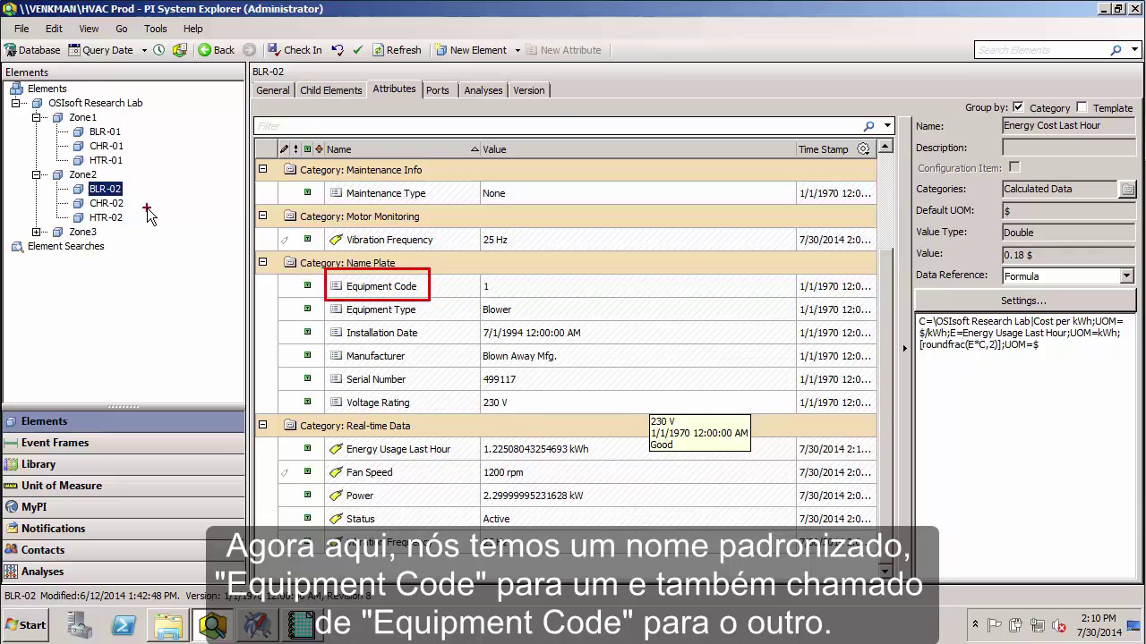
- Recheck BLR-01's attribute names against BLR-02's, then bring up the raw PI tag list
{"action": "left_click", "coordinate": [111, 134]}
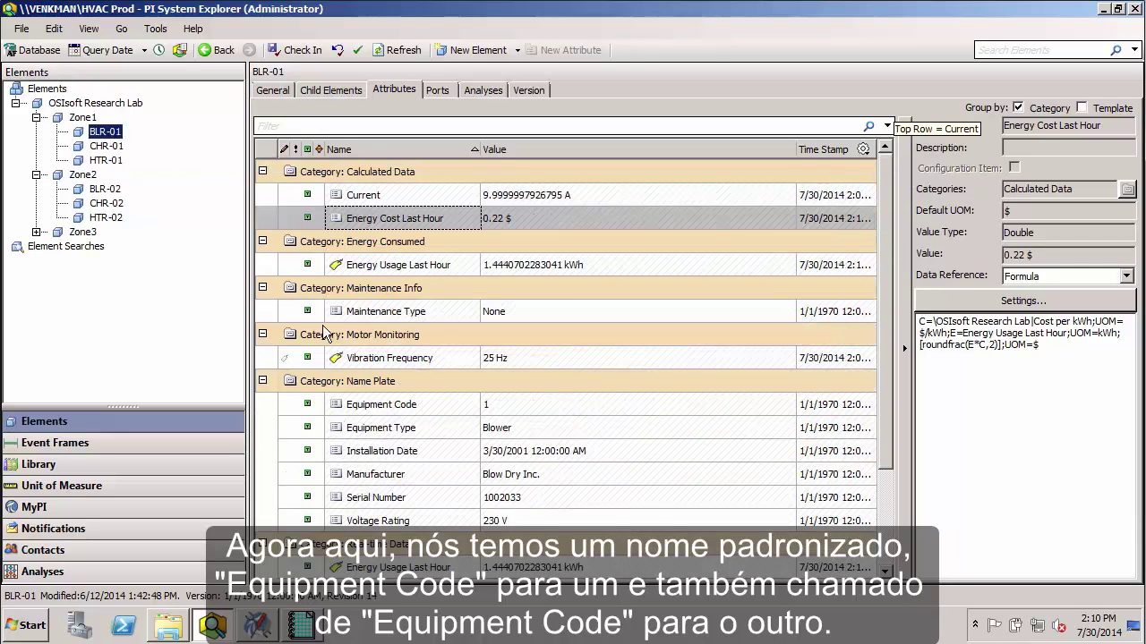
{"action": "left_click_drag", "start_coordinate": [328, 392], "coordinate": [428, 418]}
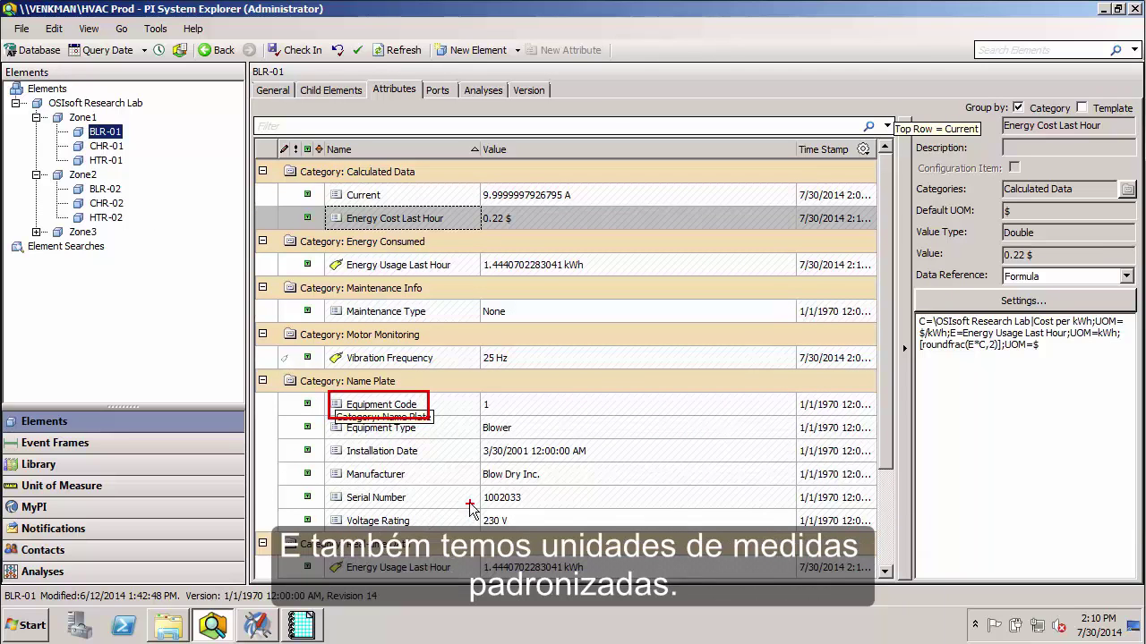
{"action": "key", "text": "Escape"}
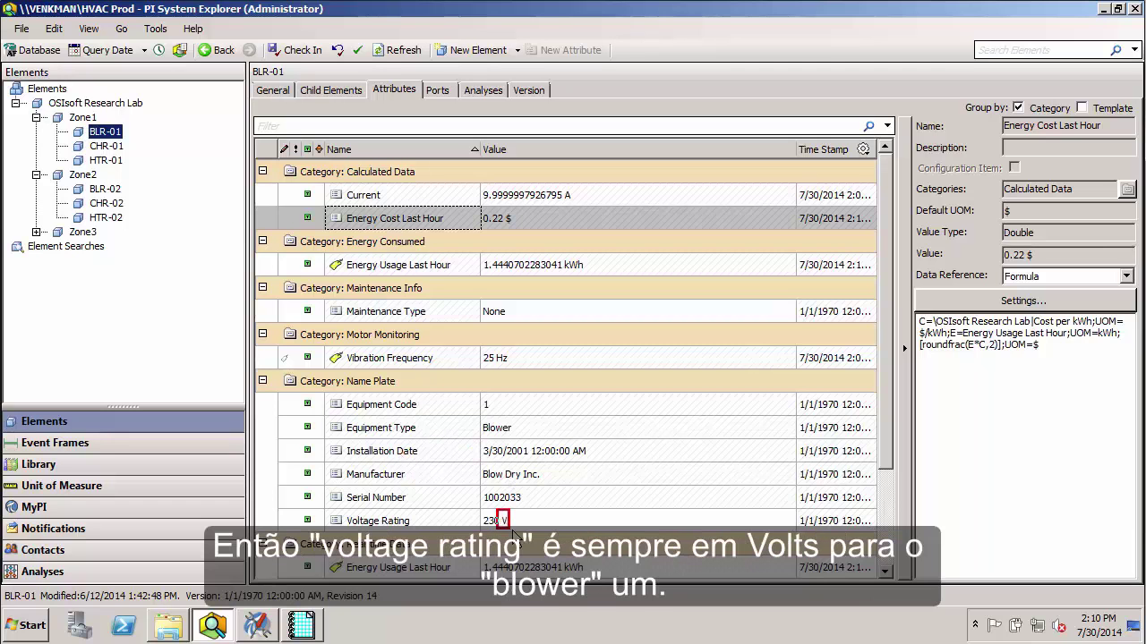
{"action": "left_click_drag", "start_coordinate": [497, 510], "coordinate": [519, 532]}
{"action": "left_click", "coordinate": [119, 191]}
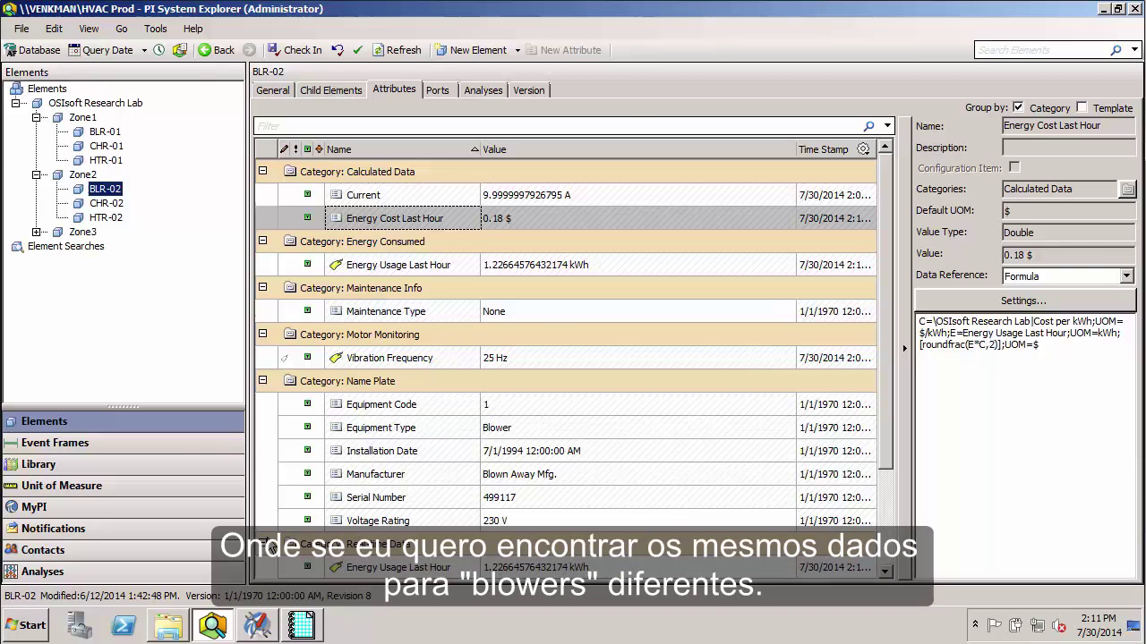
{"action": "left_click", "coordinate": [257, 625]}
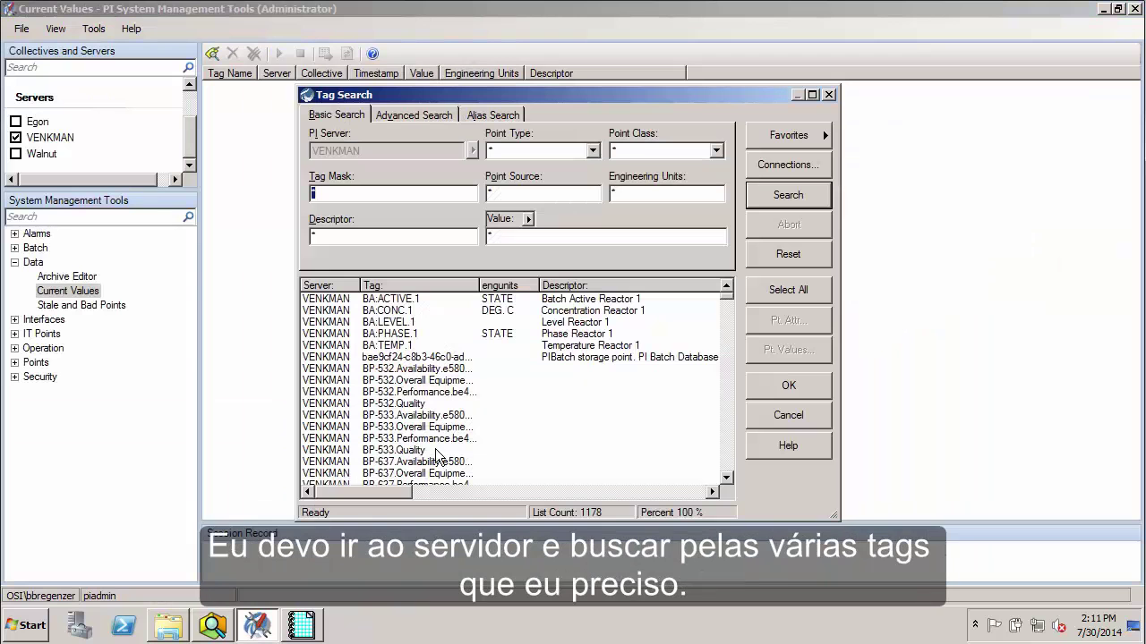
{"action": "mouse_move", "coordinate": [418, 439]}
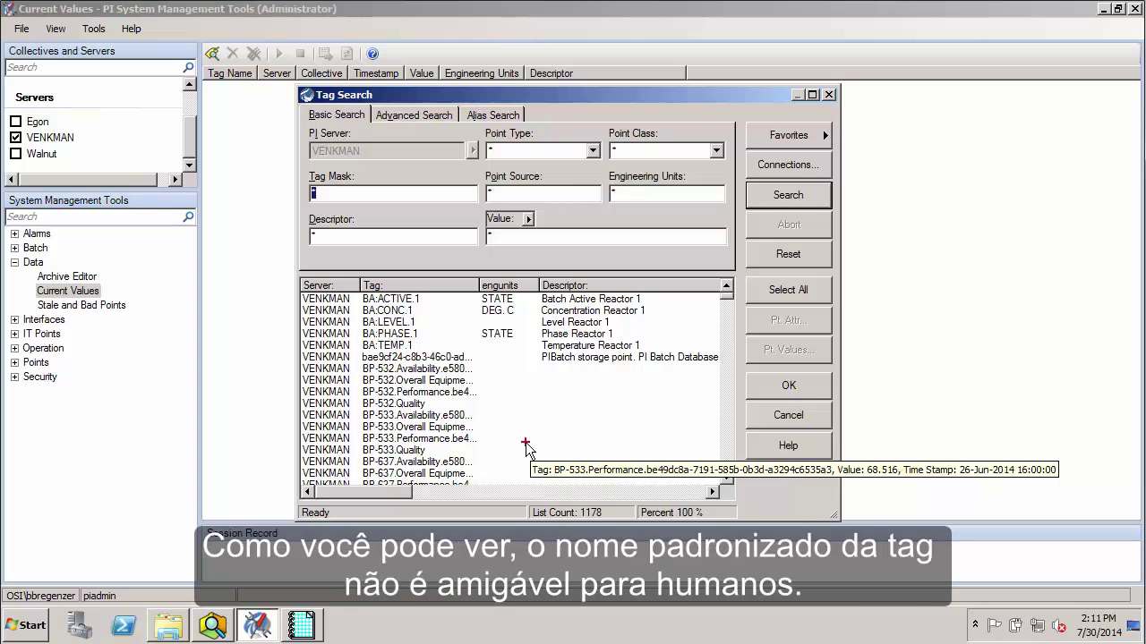
- Review the raw tag names, units and descriptors, then return to BLR-02 in PI System Explorer
{"action": "left_click_drag", "start_coordinate": [352, 286], "coordinate": [447, 405]}
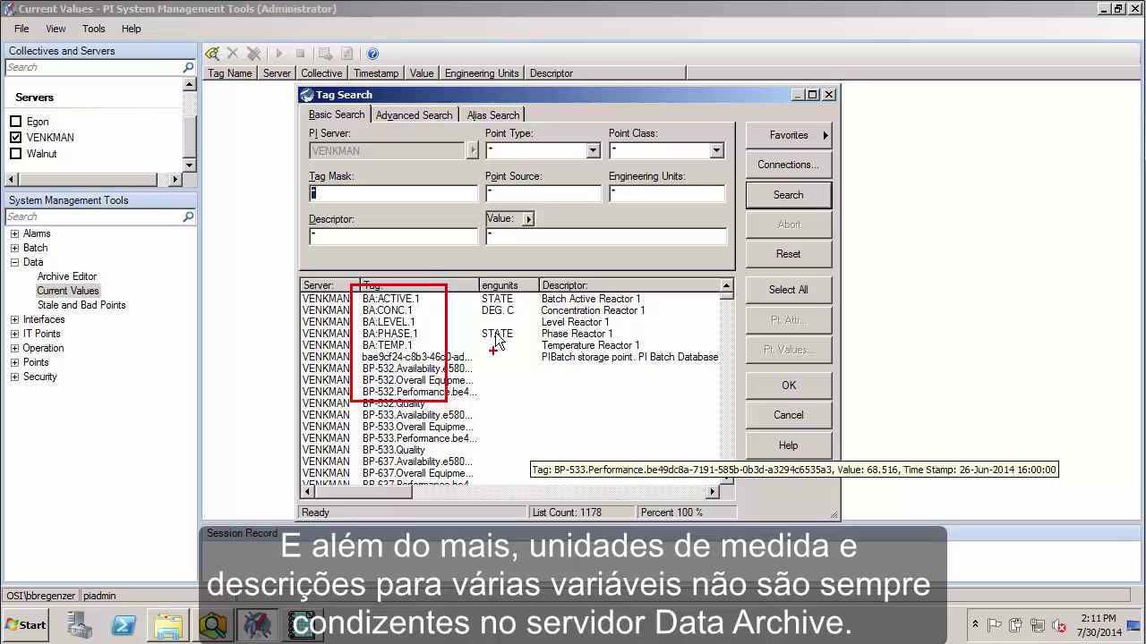
{"action": "left_click_drag", "start_coordinate": [476, 277], "coordinate": [532, 360]}
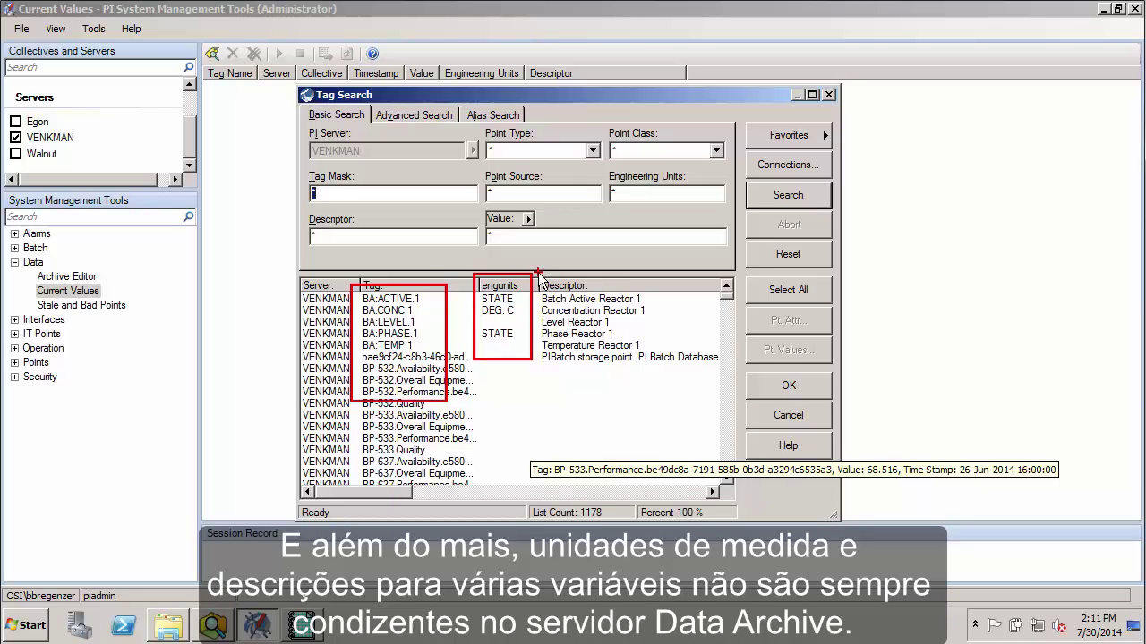
{"action": "left_click_drag", "start_coordinate": [538, 273], "coordinate": [695, 388]}
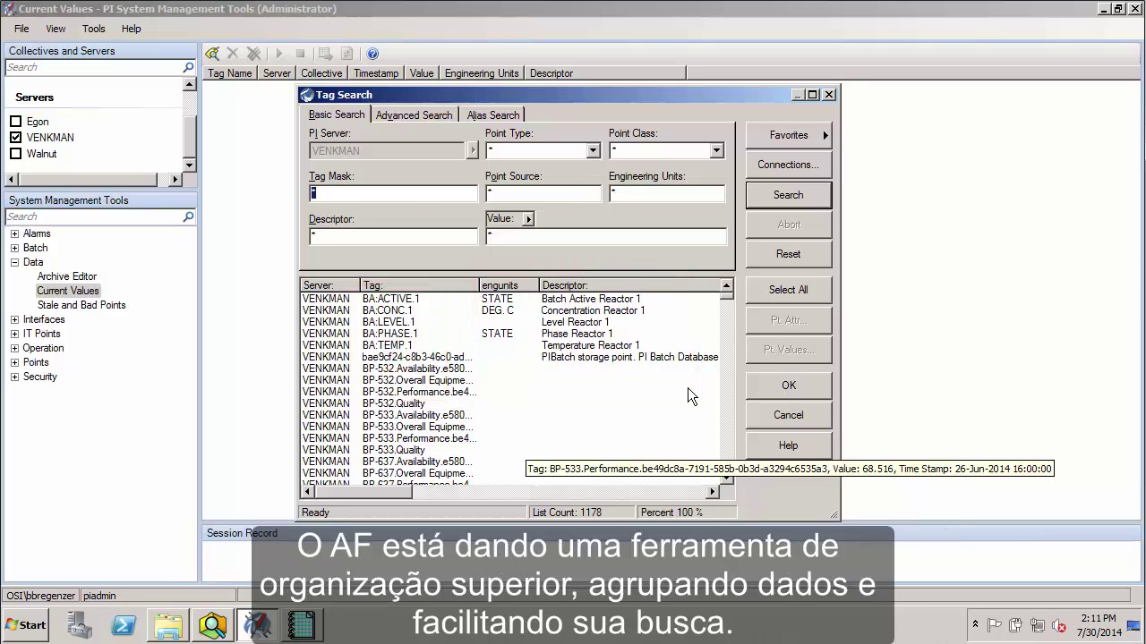
{"action": "left_click", "coordinate": [219, 626]}
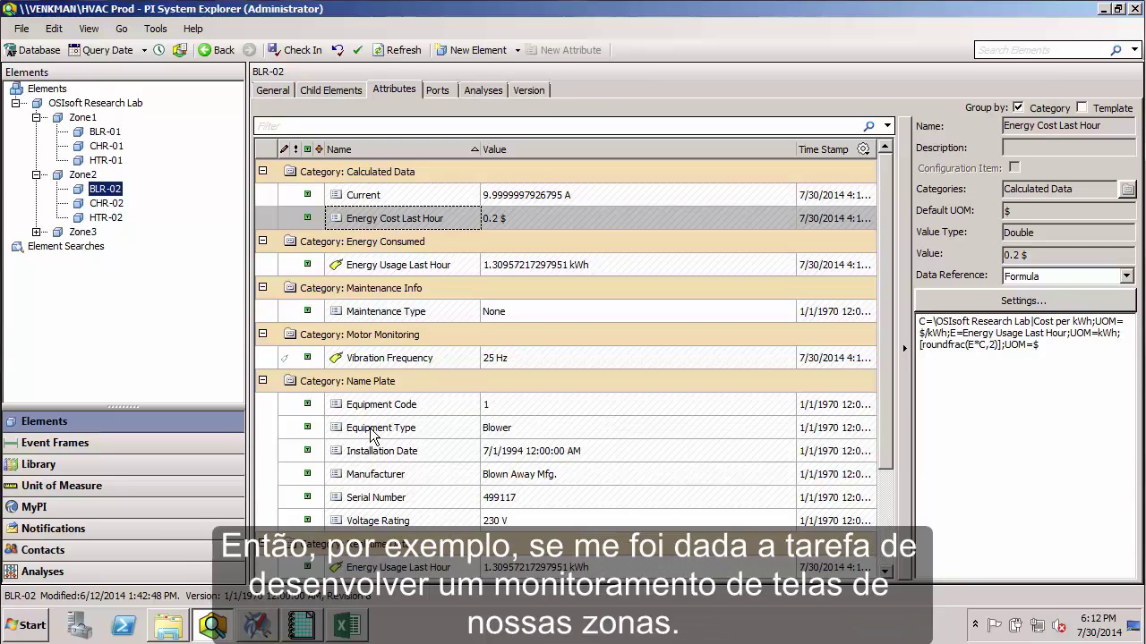
- Switch to PI ProcessBook, dock the Element Relative Display pane and start an element search
{"action": "left_click", "coordinate": [306, 624]}
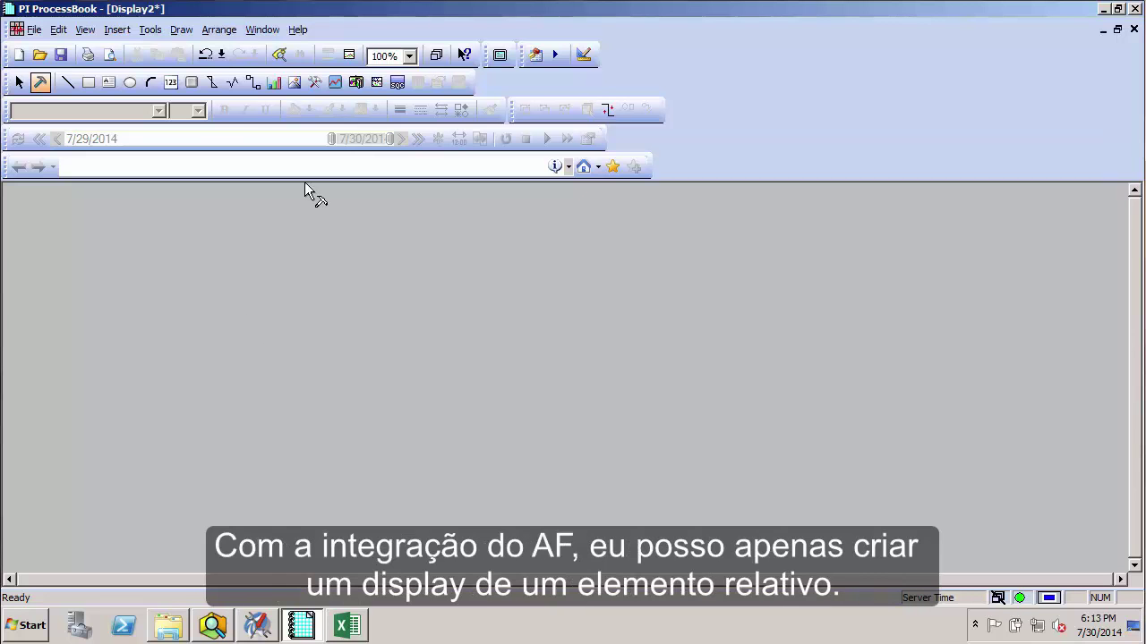
{"action": "left_click", "coordinate": [58, 30]}
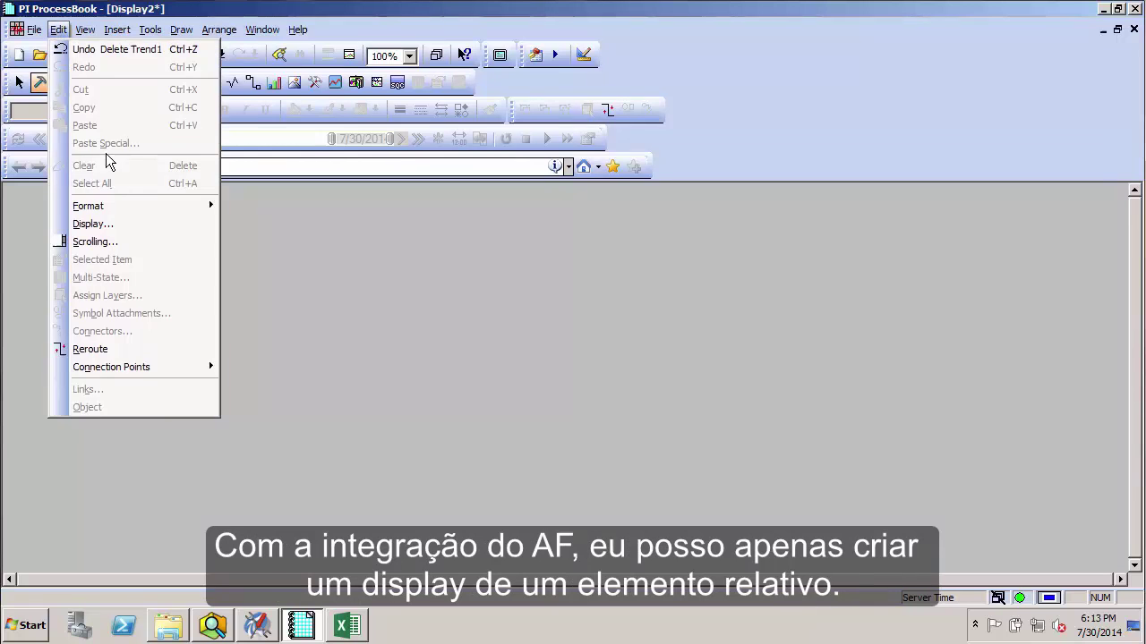
{"action": "left_click", "coordinate": [140, 332]}
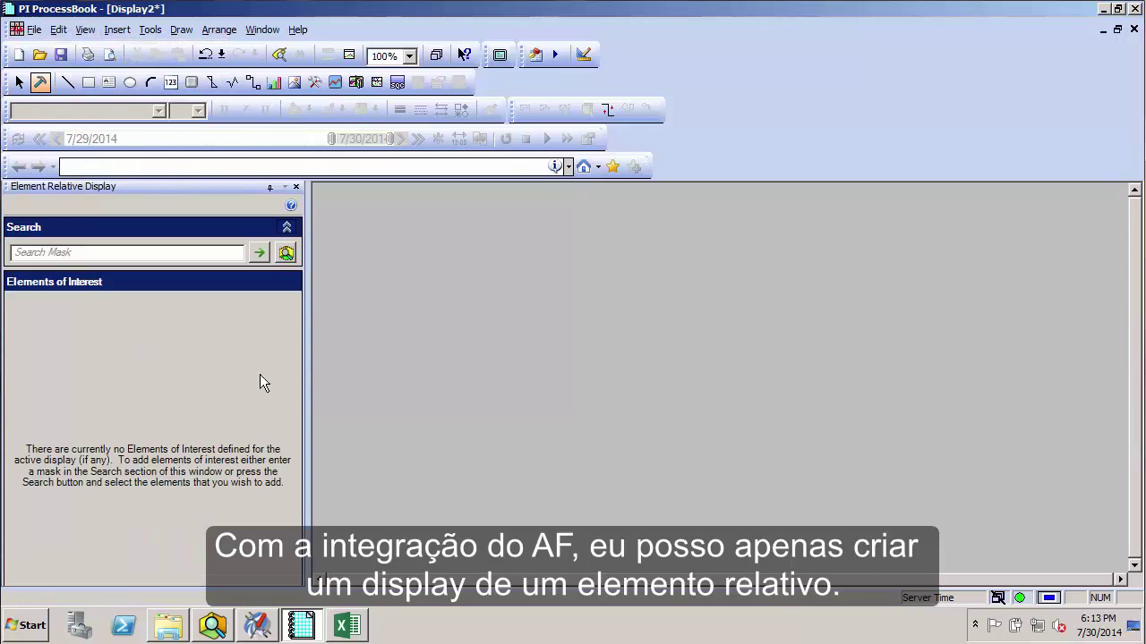
{"action": "left_click", "coordinate": [286, 253]}
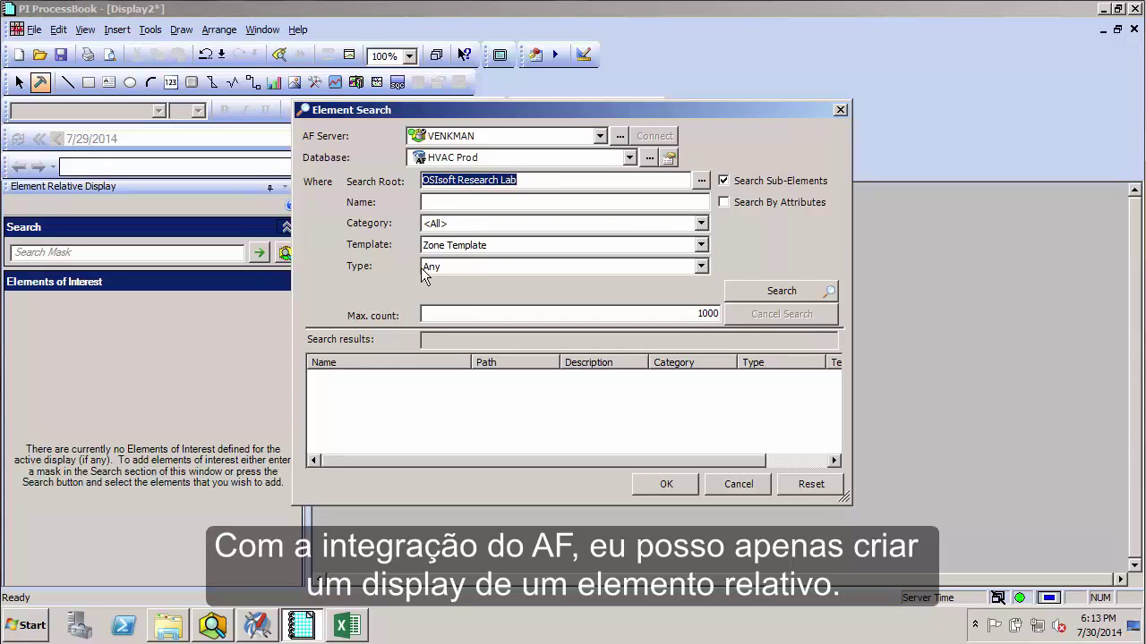
- Search for Zone Template elements and accept Zone1, Zone2 and Zone3 as elements of interest
{"action": "left_click", "coordinate": [701, 245]}
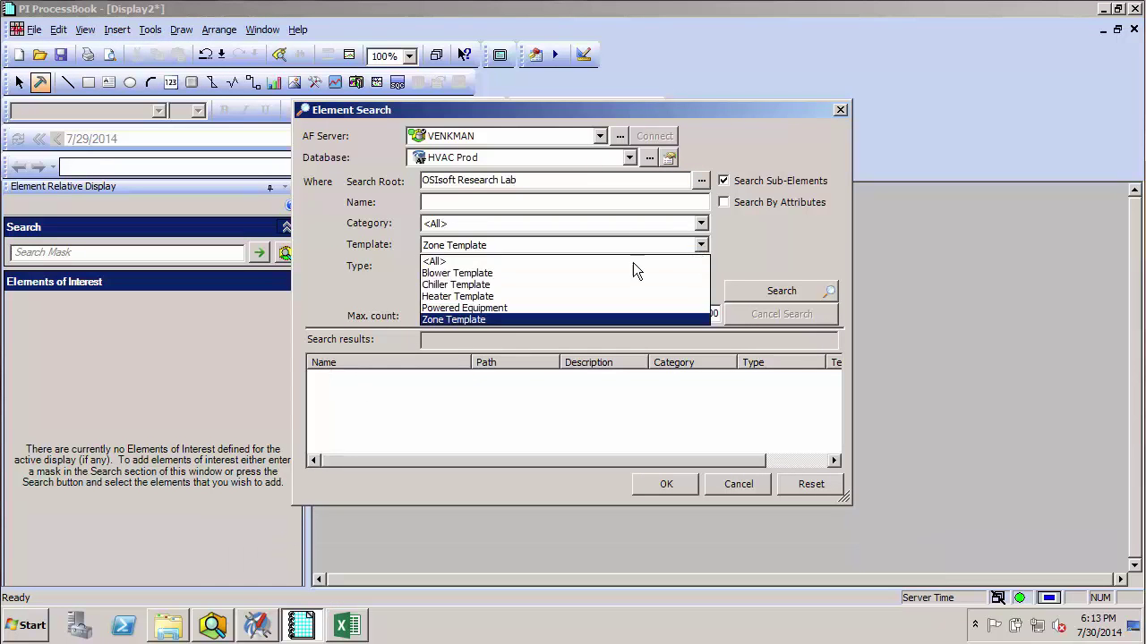
{"action": "left_click", "coordinate": [596, 320]}
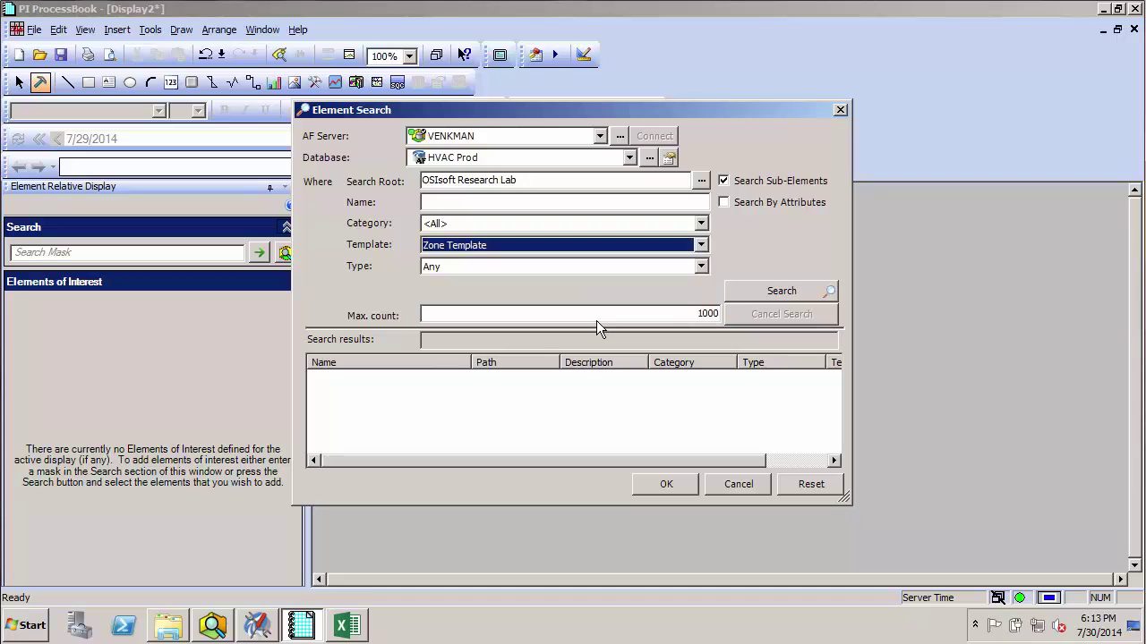
{"action": "left_click", "coordinate": [759, 294]}
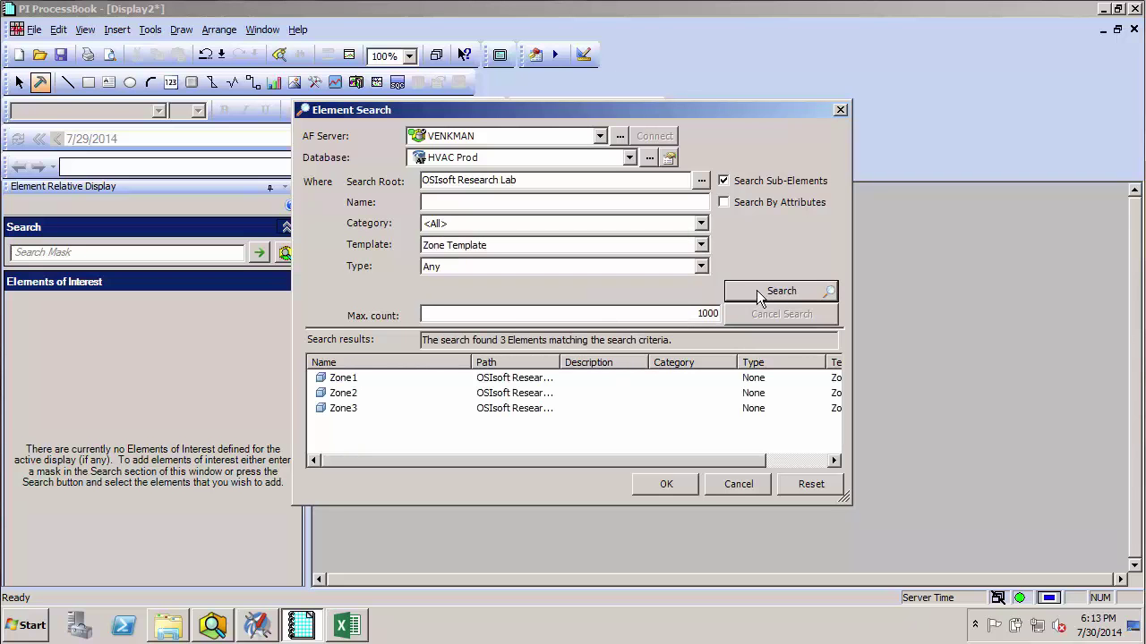
{"action": "left_click", "coordinate": [354, 378]}
{"action": "left_click", "coordinate": [360, 407], "text": "shift"}
{"action": "left_click", "coordinate": [662, 484]}
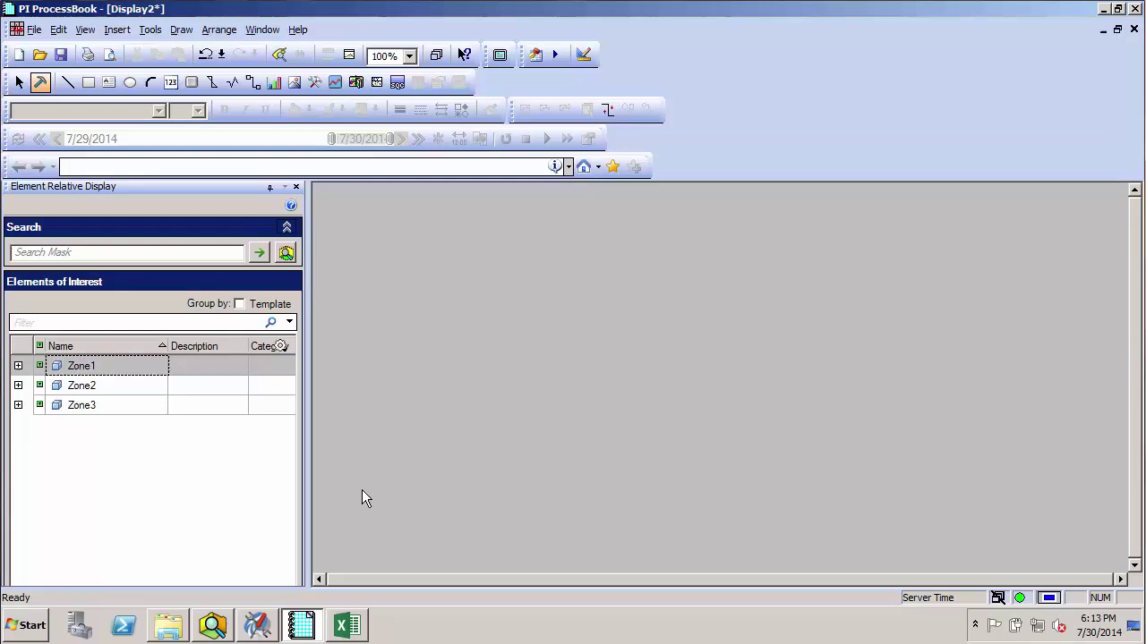
- Draw a trend and add Zone1's Indoor Temperature and Thermostat Setting as element-relative attributes
{"action": "left_click", "coordinate": [334, 82]}
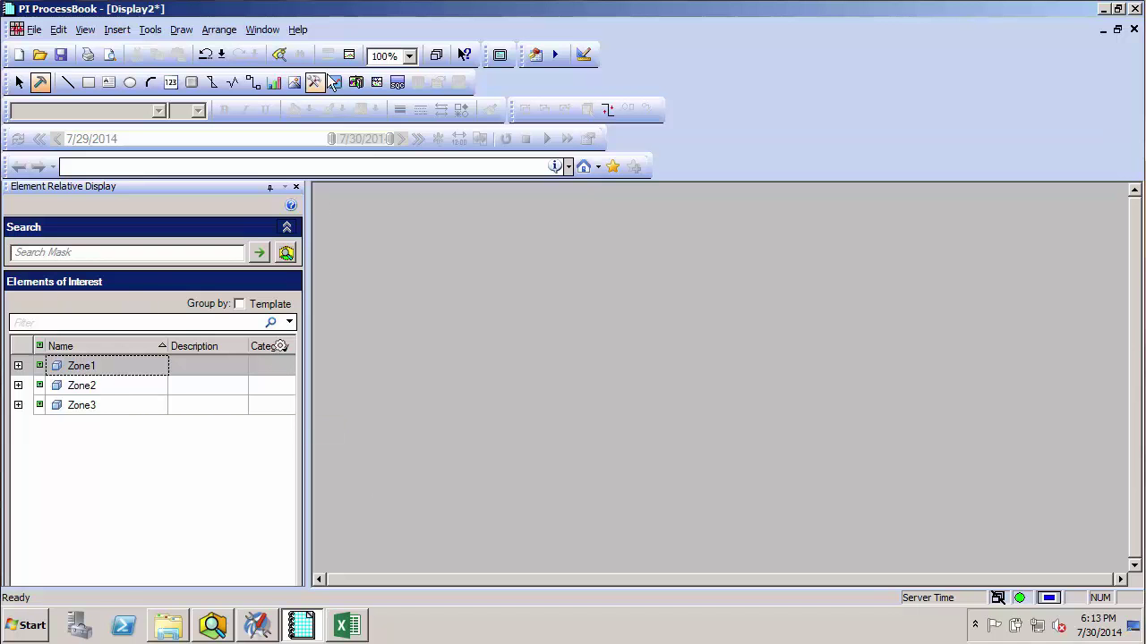
{"action": "left_click_drag", "start_coordinate": [343, 259], "coordinate": [965, 548]}
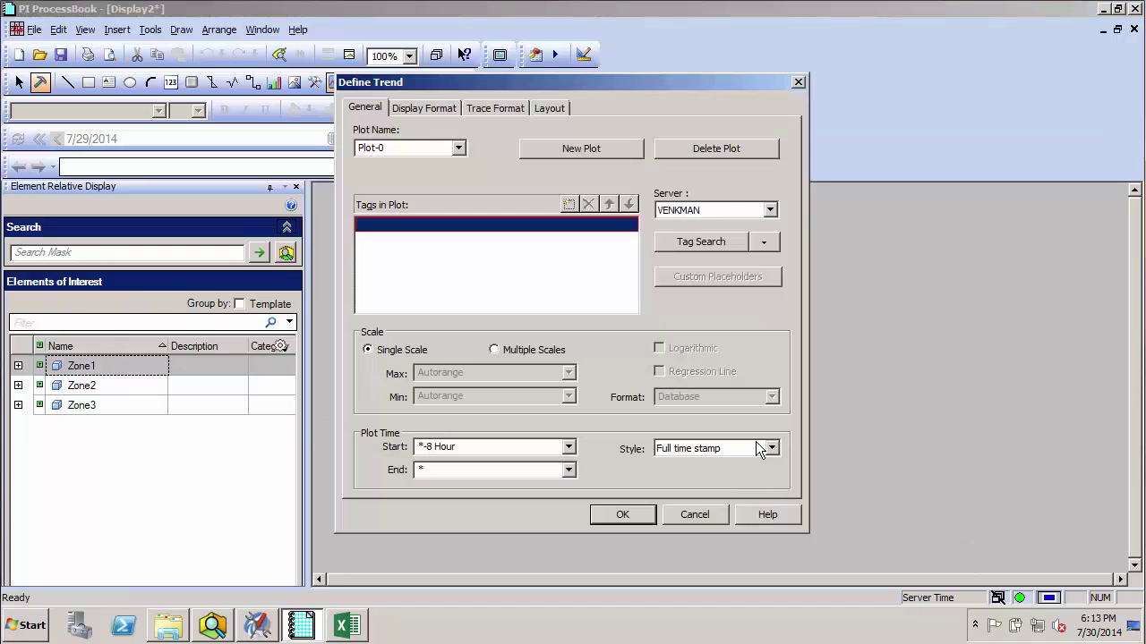
{"action": "left_click", "coordinate": [765, 241]}
{"action": "left_click", "coordinate": [787, 328]}
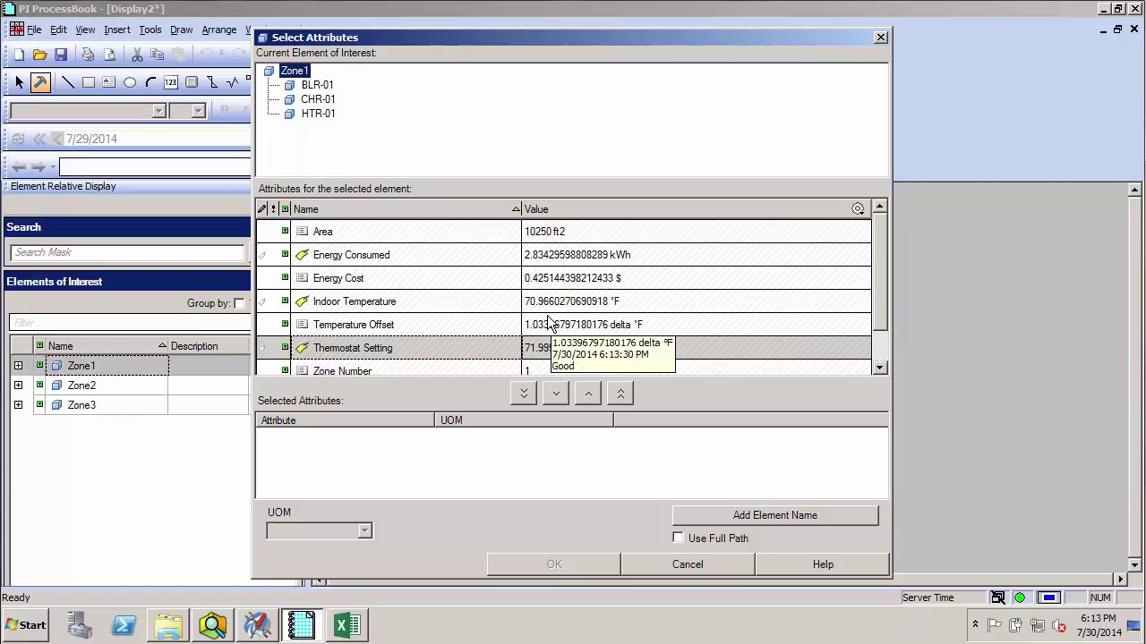
{"action": "mouse_move", "coordinate": [877, 226]}
{"action": "left_mouse_down"}
{"action": "mouse_move", "coordinate": [874, 282]}
{"action": "mouse_move", "coordinate": [878, 239]}
{"action": "left_mouse_up"}
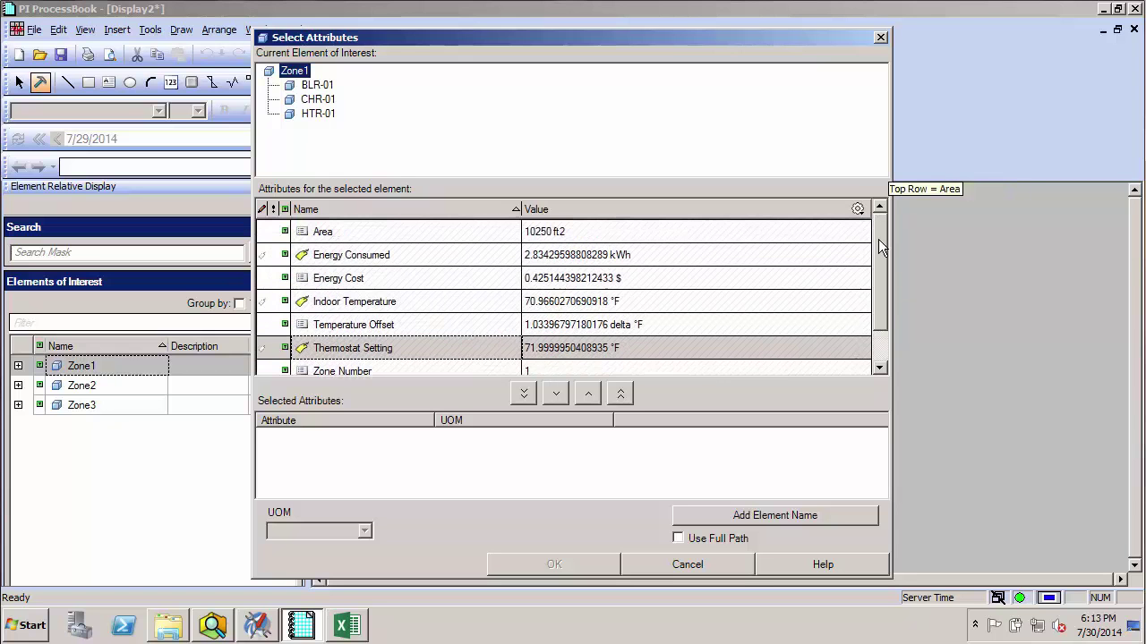
{"action": "left_click", "coordinate": [374, 302]}
{"action": "left_click", "coordinate": [555, 393]}
{"action": "left_click", "coordinate": [374, 348]}
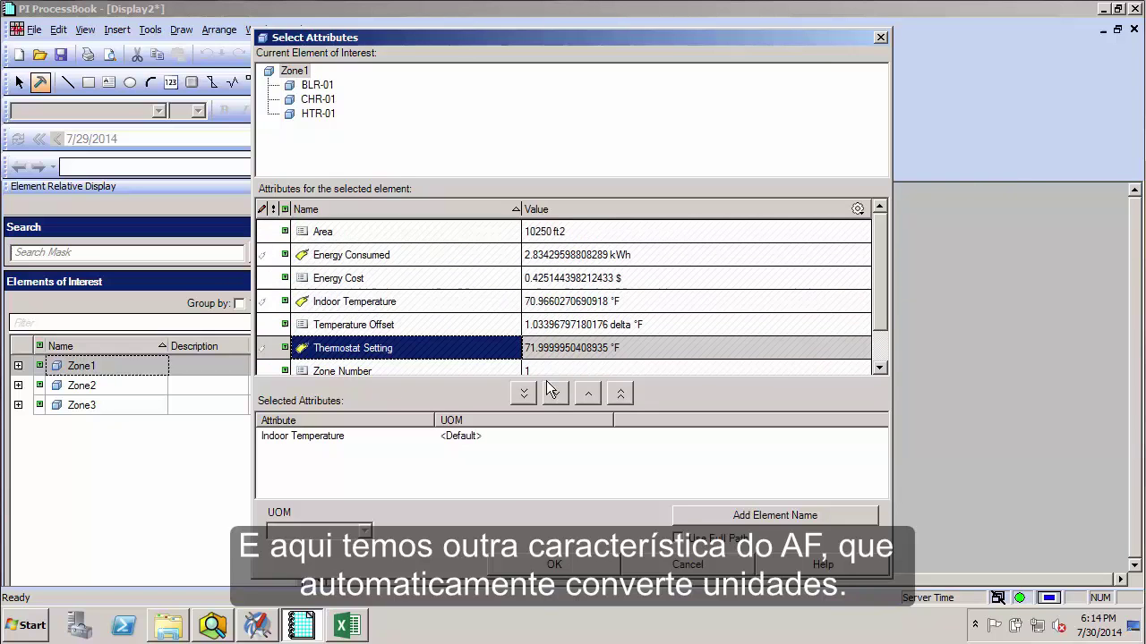
{"action": "left_click", "coordinate": [556, 393]}
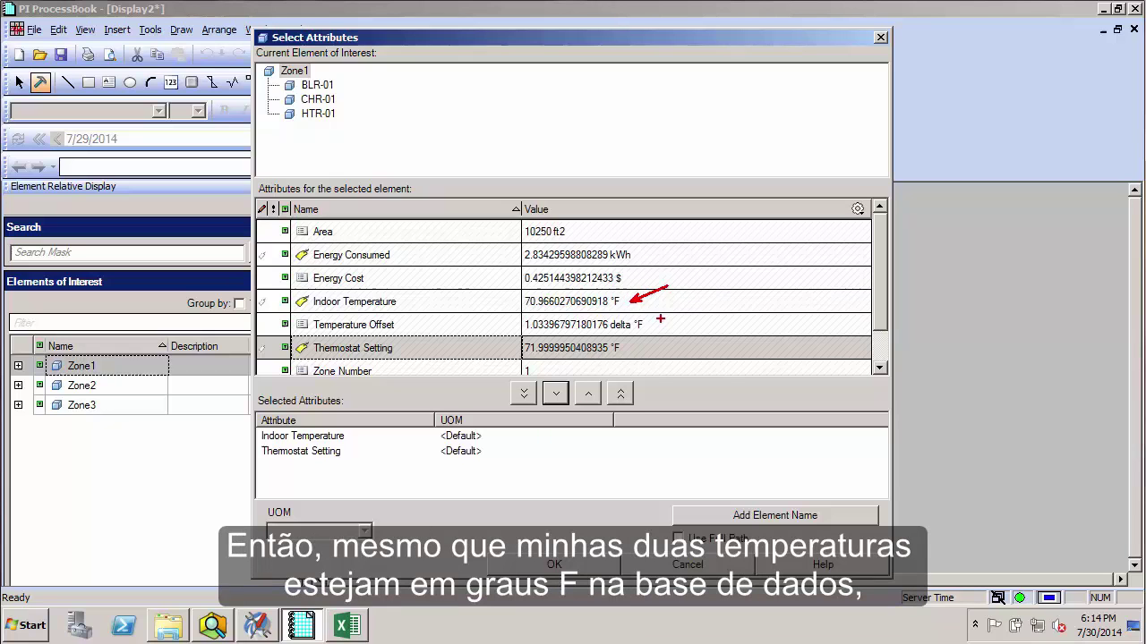
- Set both attributes' units to degree Celsius and finish defining the trend
{"action": "left_click", "coordinate": [358, 436]}
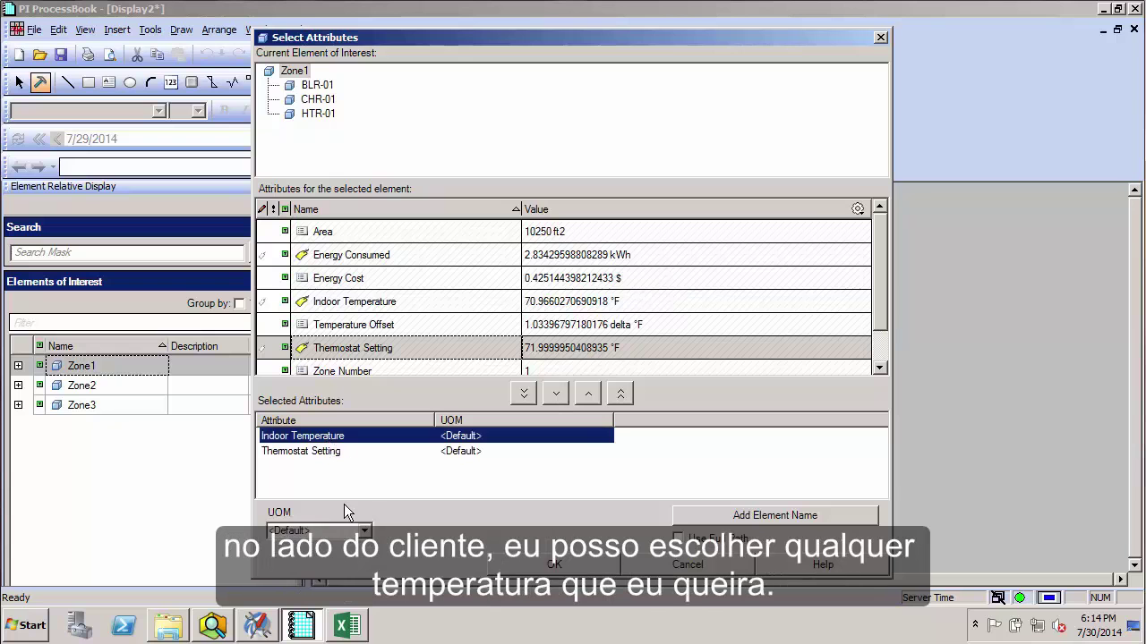
{"action": "left_click", "coordinate": [363, 532]}
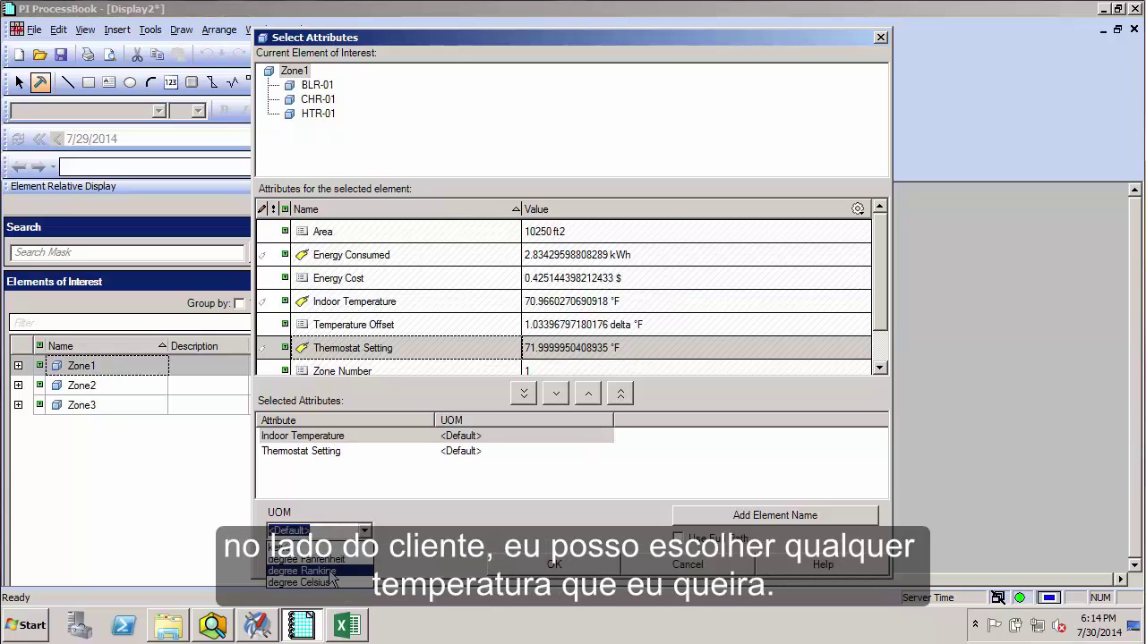
{"action": "left_click", "coordinate": [299, 583]}
{"action": "left_click", "coordinate": [337, 453]}
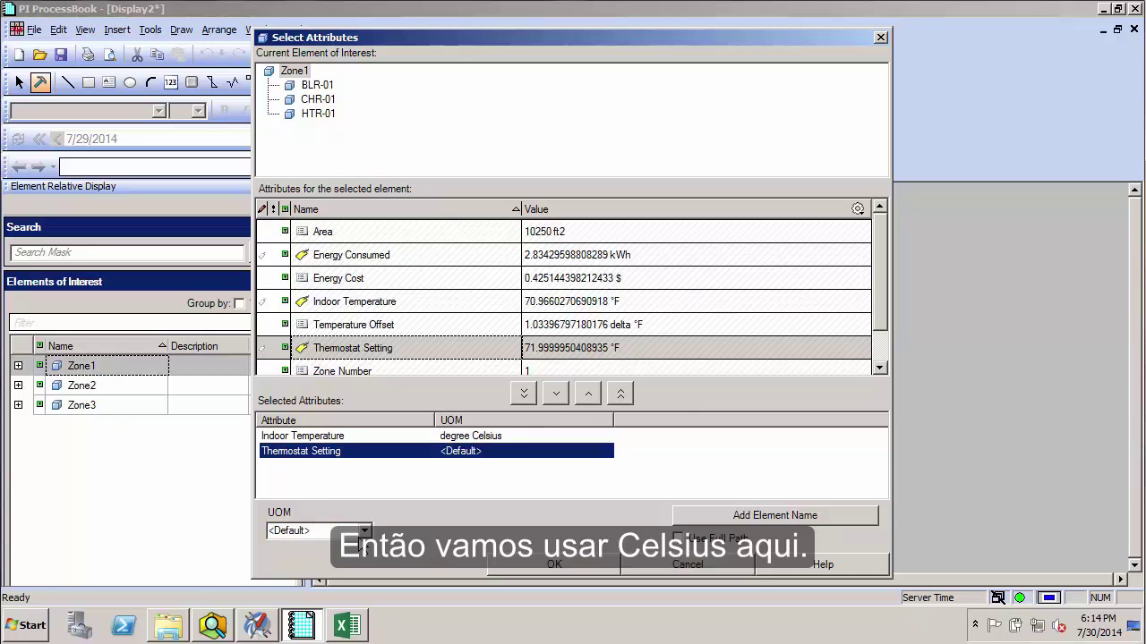
{"action": "left_click", "coordinate": [365, 531]}
{"action": "left_click", "coordinate": [338, 583]}
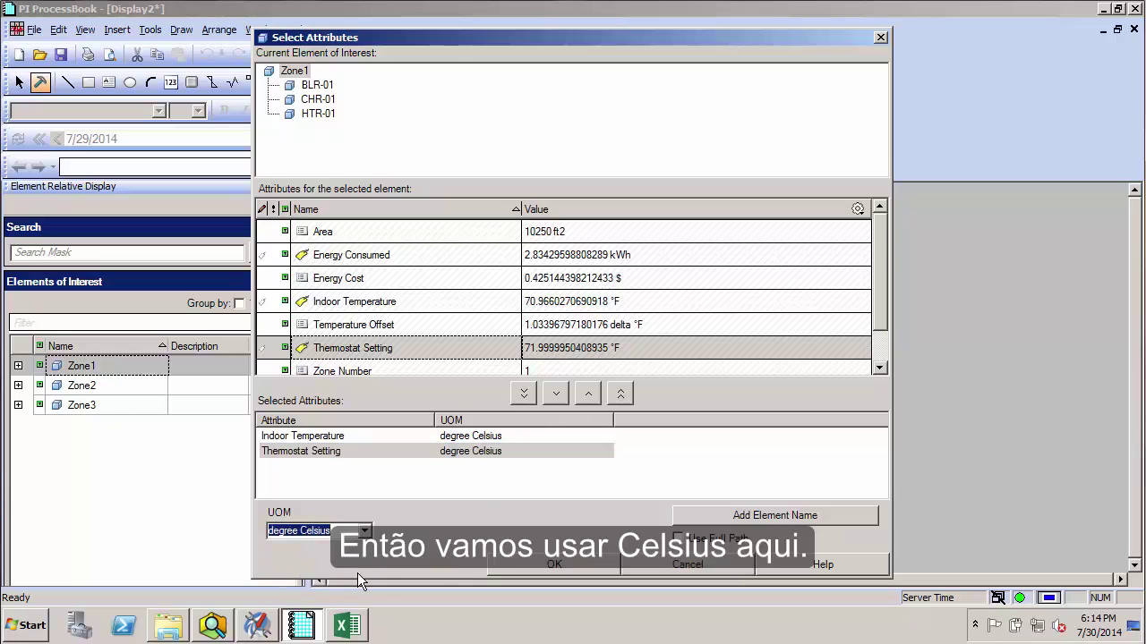
{"action": "left_click", "coordinate": [561, 562]}
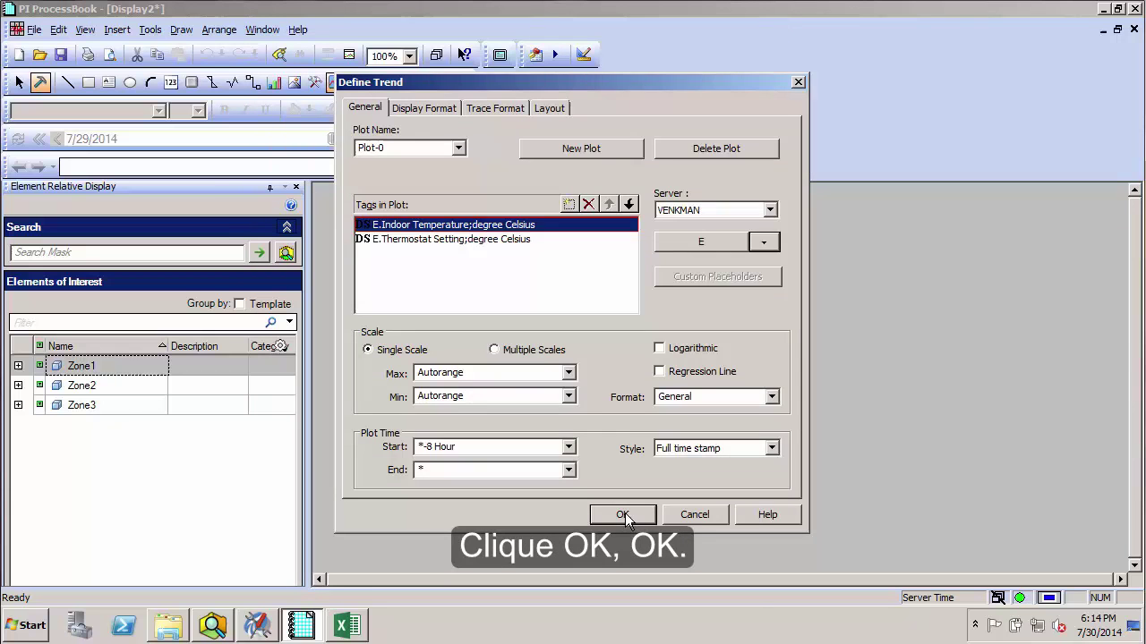
{"action": "left_click", "coordinate": [624, 583]}
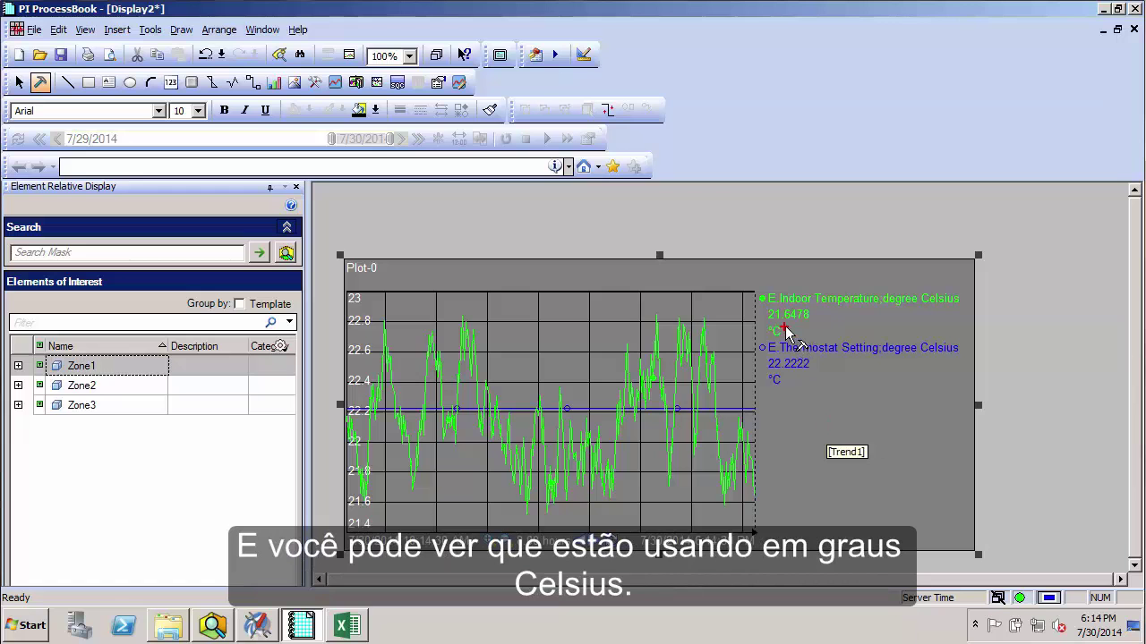
{"action": "left_click_drag", "start_coordinate": [825, 328], "coordinate": [785, 330]}
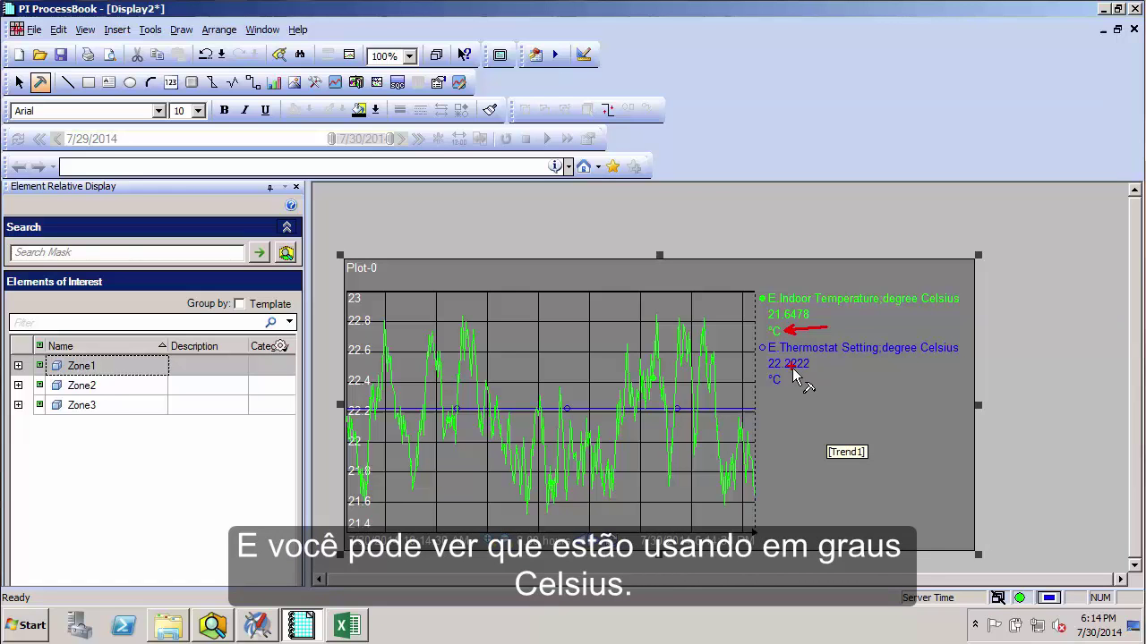
{"action": "left_click_drag", "start_coordinate": [788, 381], "coordinate": [823, 379]}
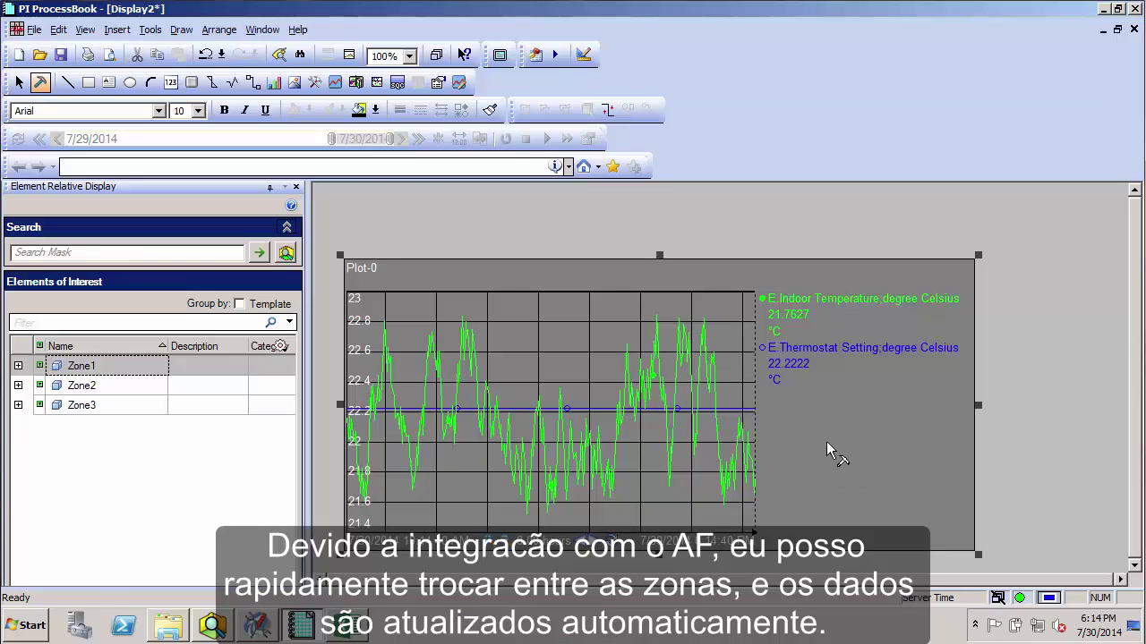
{"action": "left_click", "coordinate": [118, 387]}
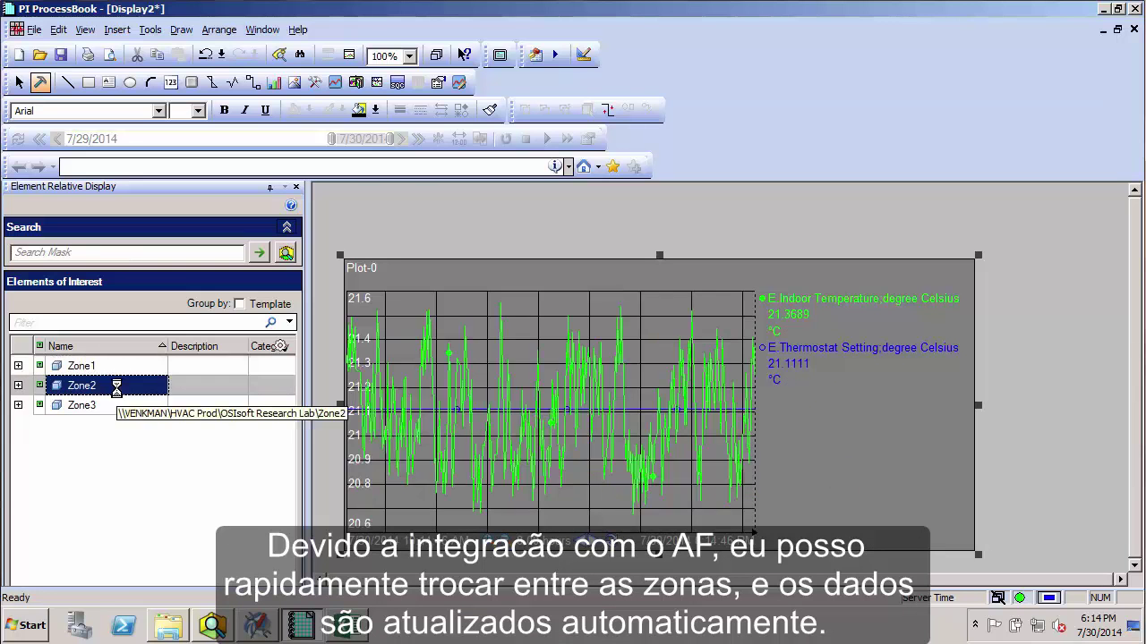
{"action": "left_click", "coordinate": [122, 415]}
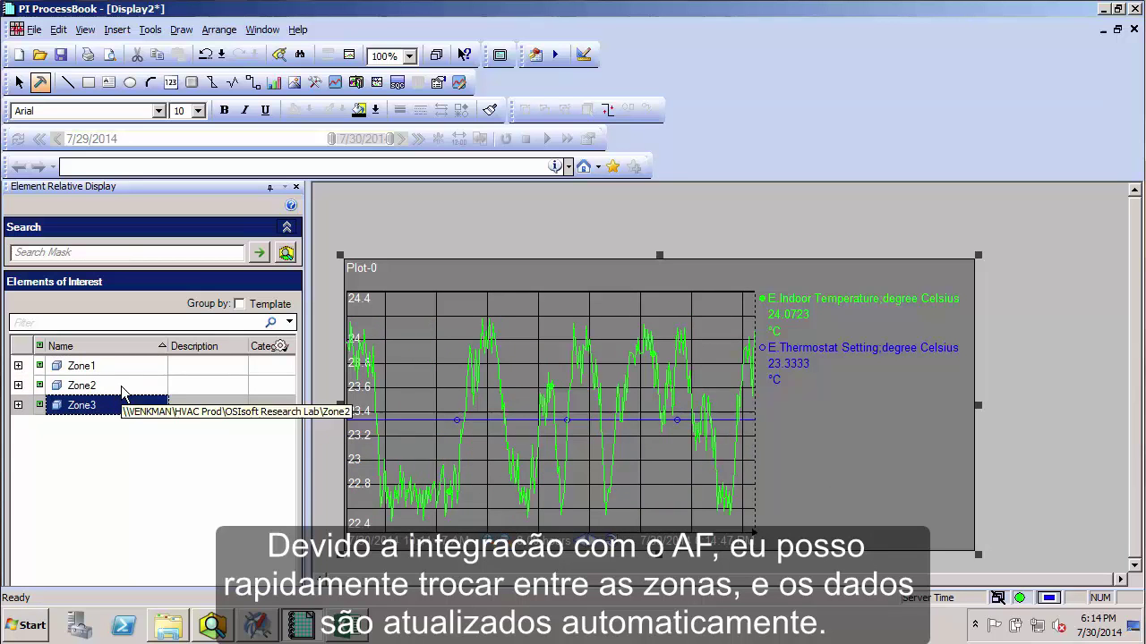
{"action": "left_click", "coordinate": [124, 394]}
{"action": "left_click", "coordinate": [122, 367]}
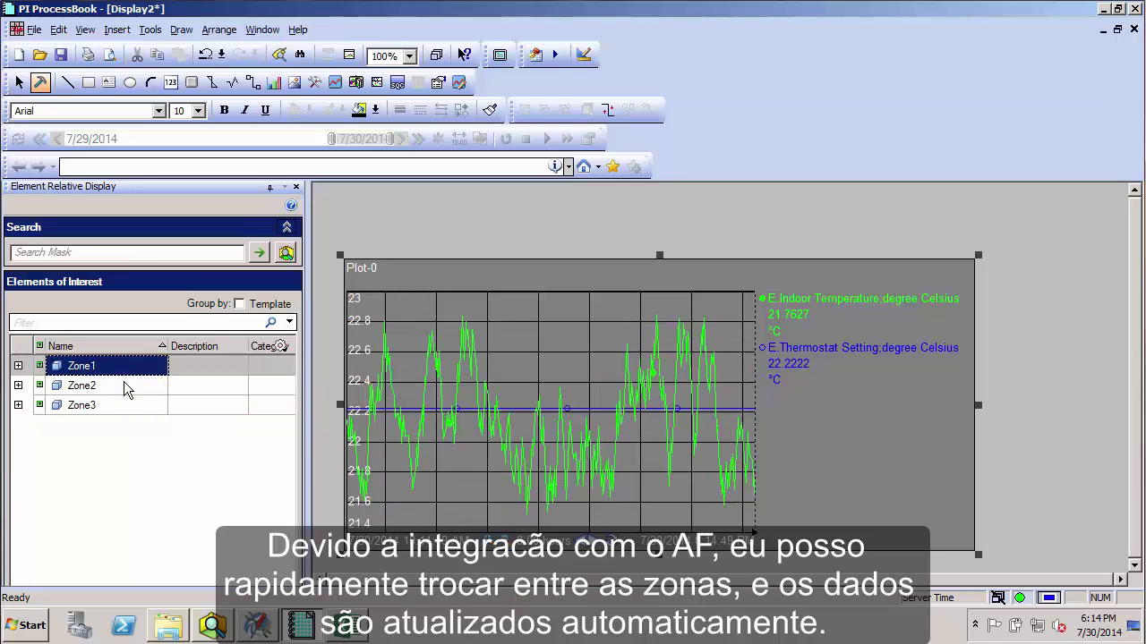
{"action": "left_click", "coordinate": [126, 387]}
{"action": "left_click", "coordinate": [128, 407]}
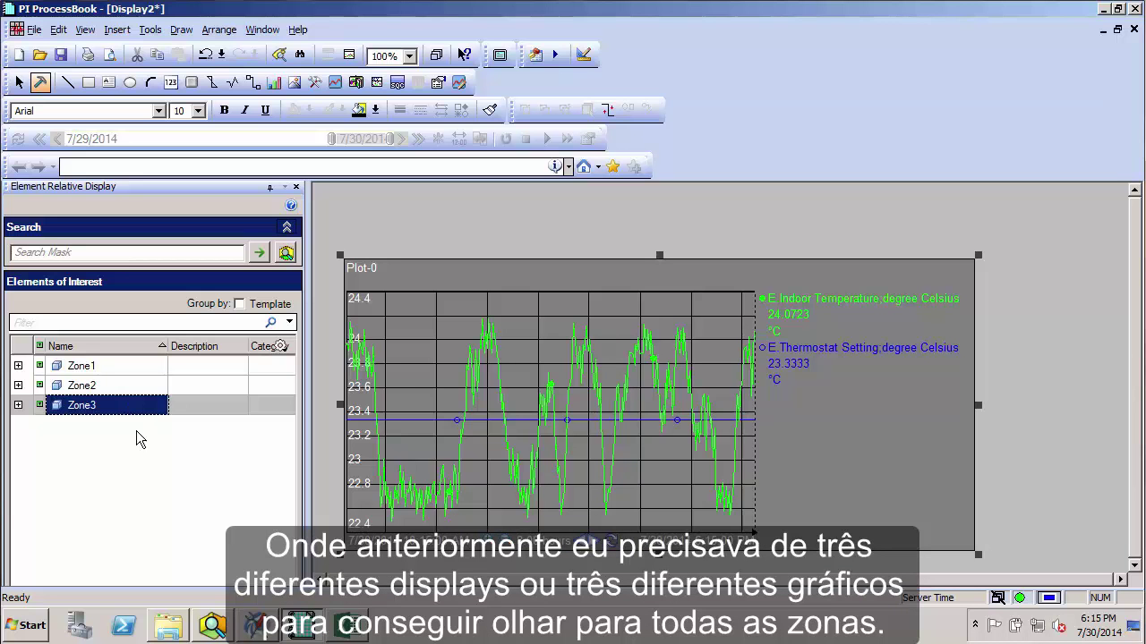
{"action": "left_click", "coordinate": [112, 386]}
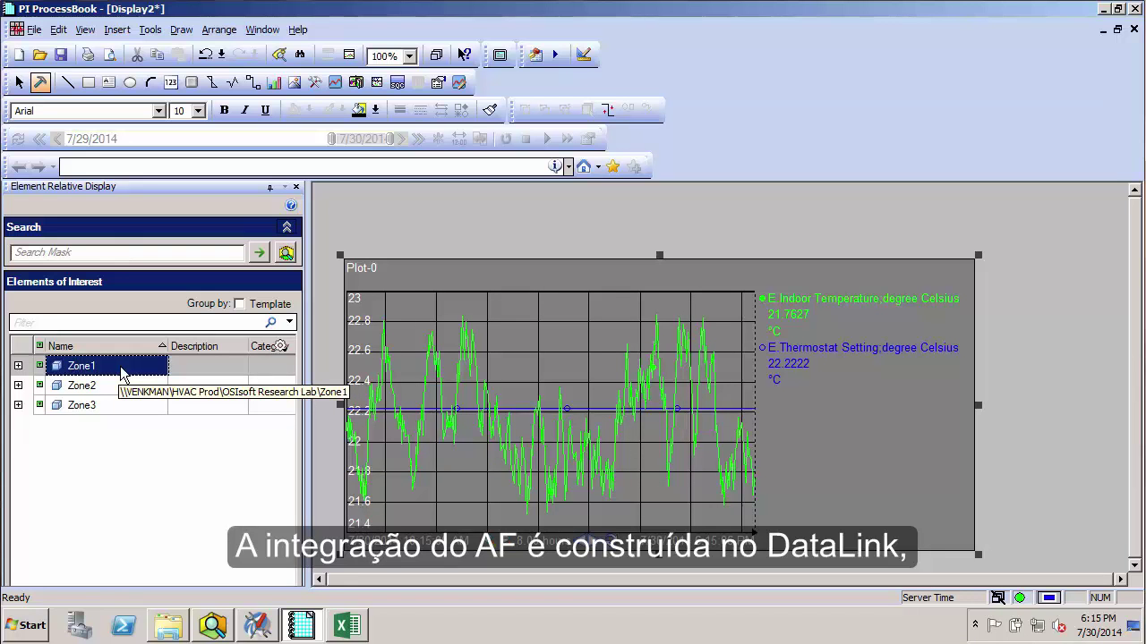
- Bring up the Excel report and inspect the PI DataLink formulas behind the F3 and H3 headings
{"action": "left_click", "coordinate": [352, 629]}
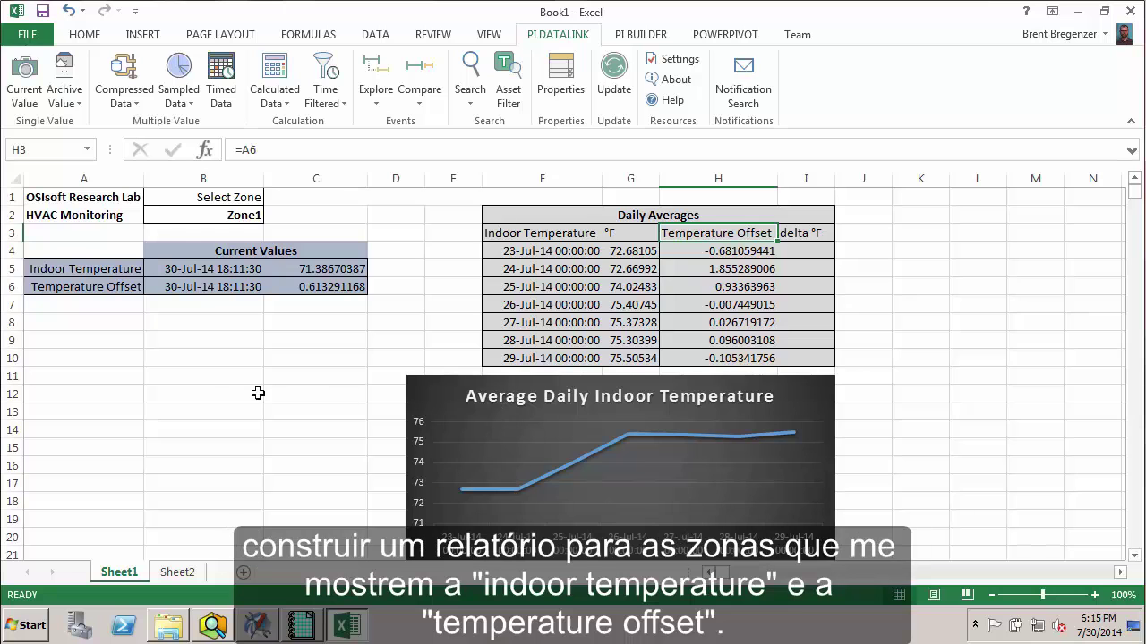
{"action": "left_click", "coordinate": [530, 237]}
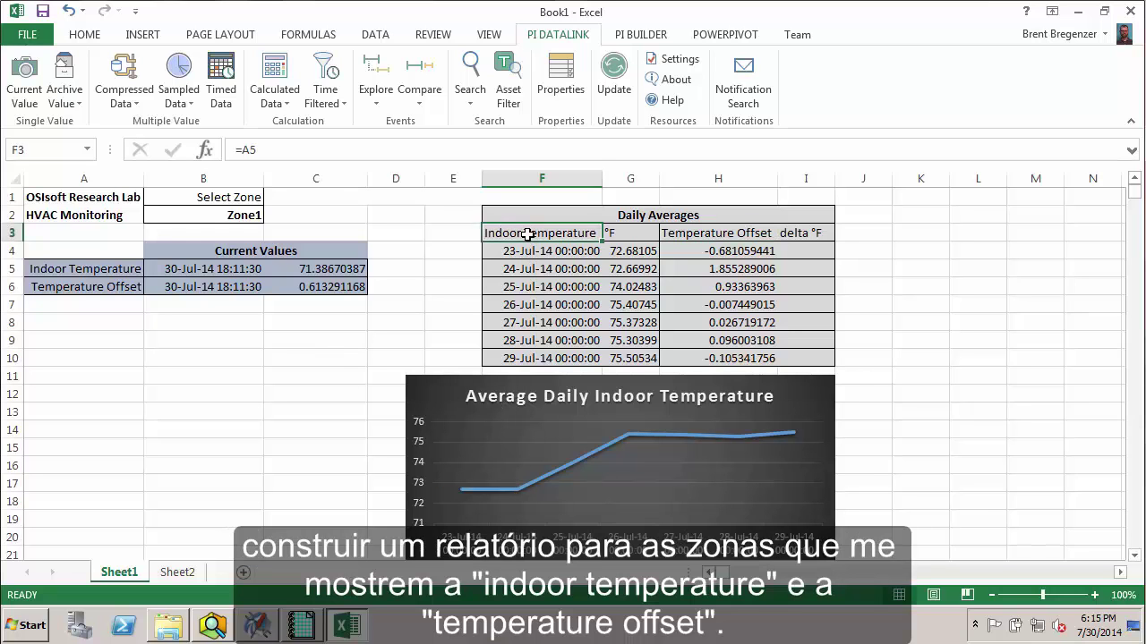
{"action": "left_click", "coordinate": [689, 235]}
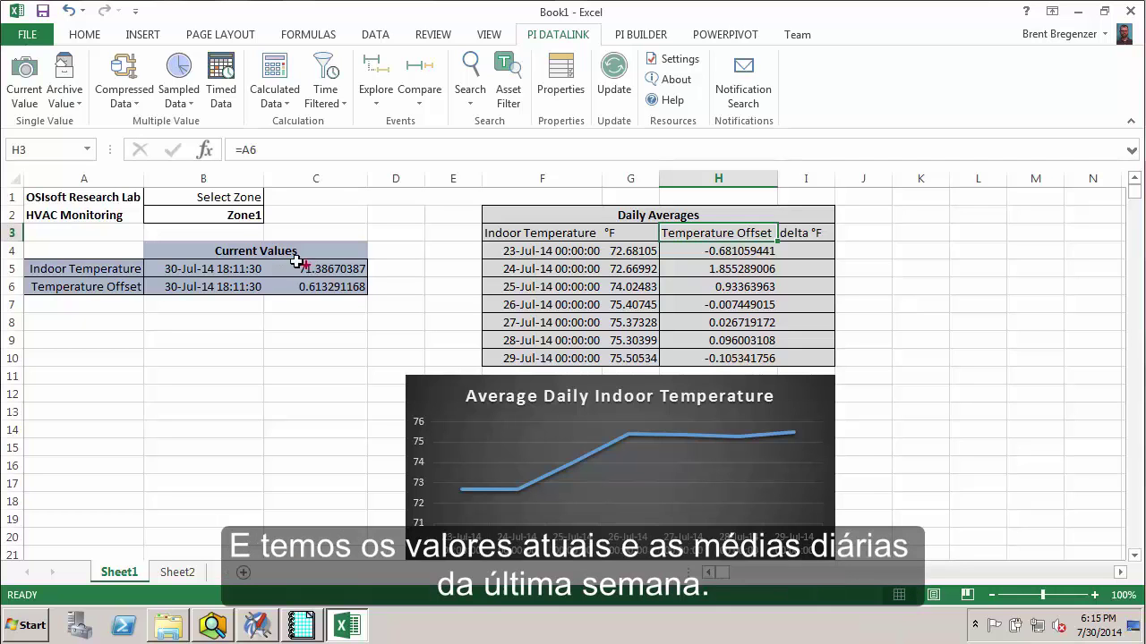
{"action": "left_click_drag", "start_coordinate": [199, 233], "coordinate": [368, 304]}
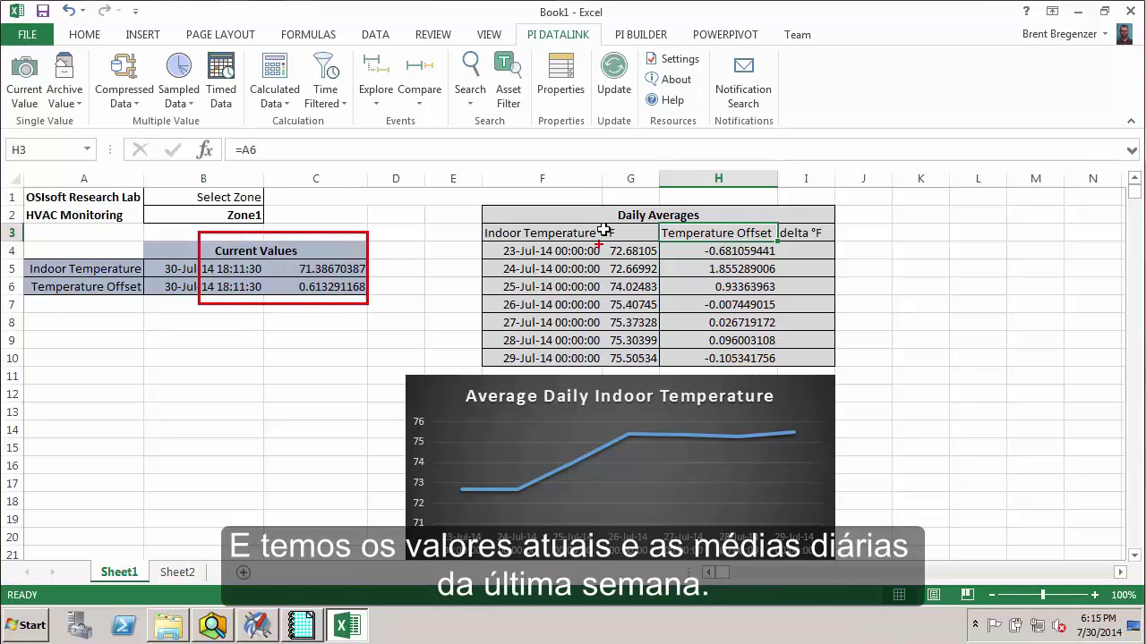
{"action": "left_click_drag", "start_coordinate": [573, 199], "coordinate": [831, 362]}
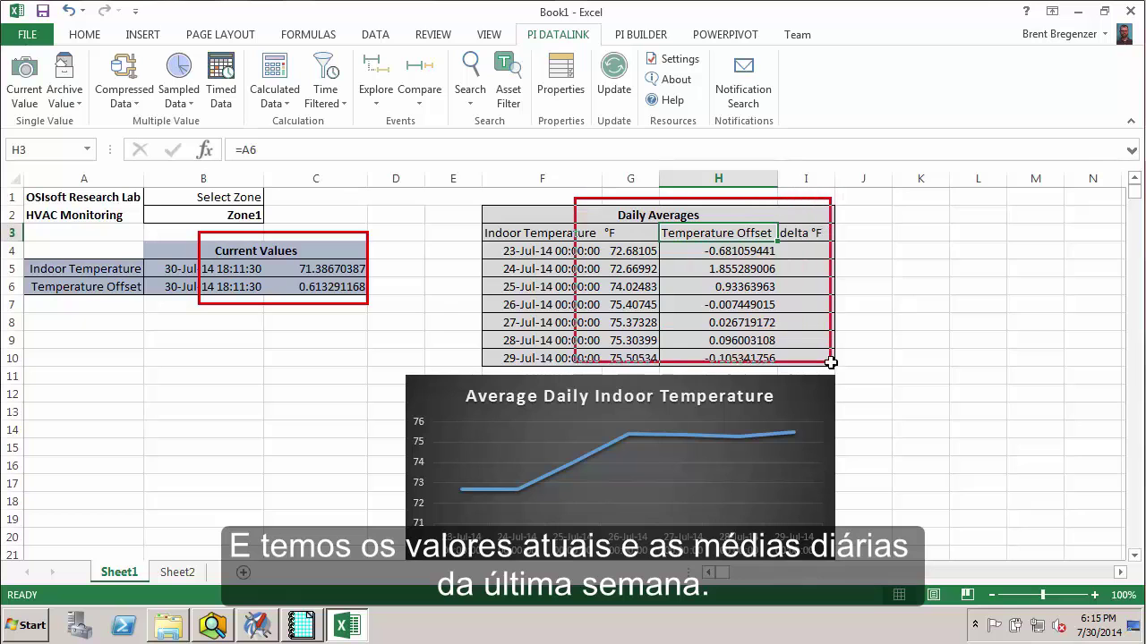
{"action": "key", "text": "Escape"}
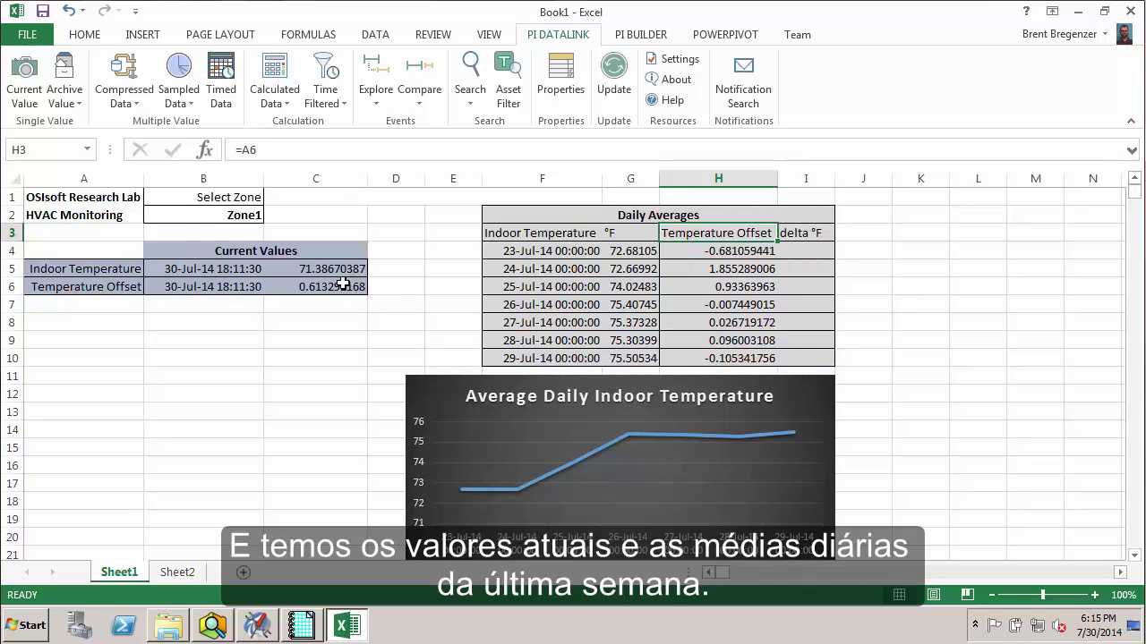
- Switch the B2 zone drop-down to Zone2, then to Zone3
{"action": "left_click", "coordinate": [242, 216]}
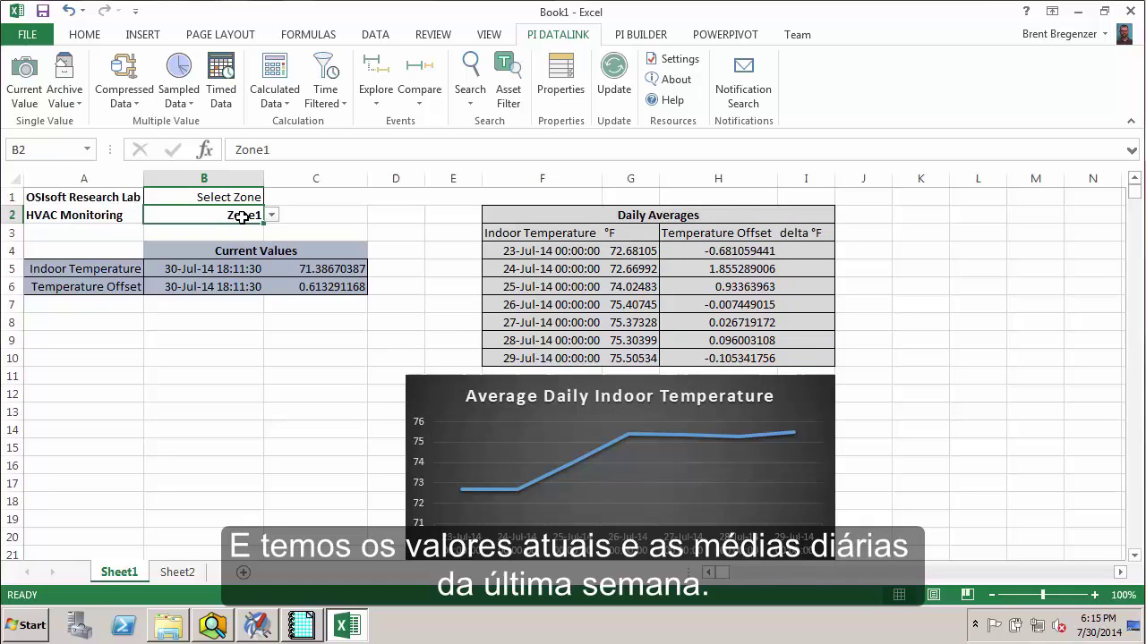
{"action": "left_click", "coordinate": [271, 216]}
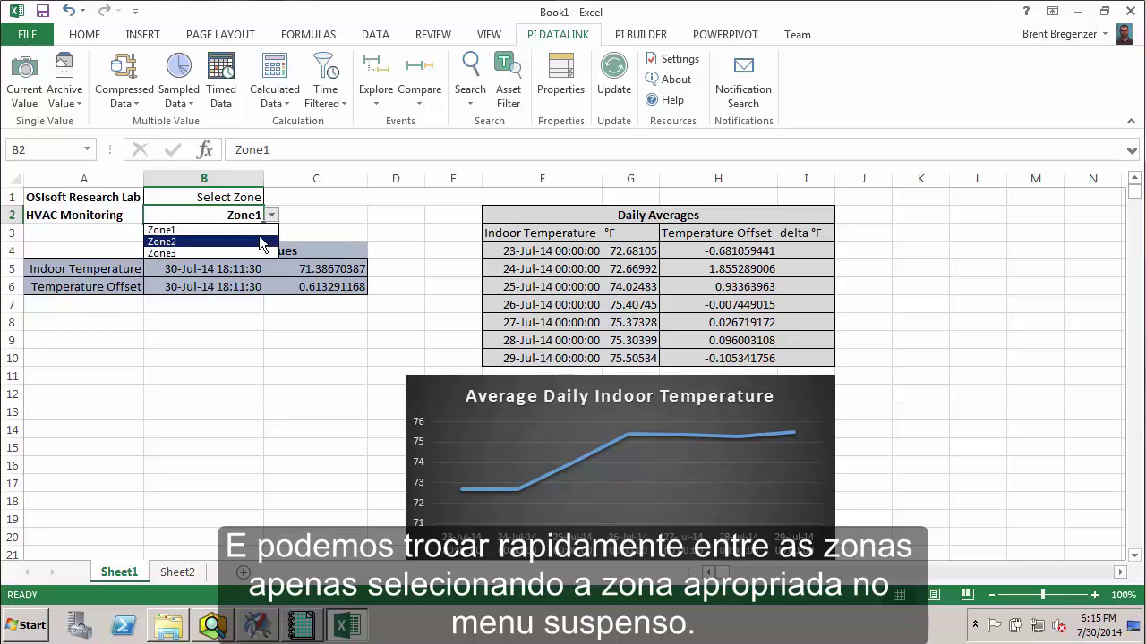
{"action": "left_click", "coordinate": [263, 241]}
{"action": "left_click", "coordinate": [272, 216]}
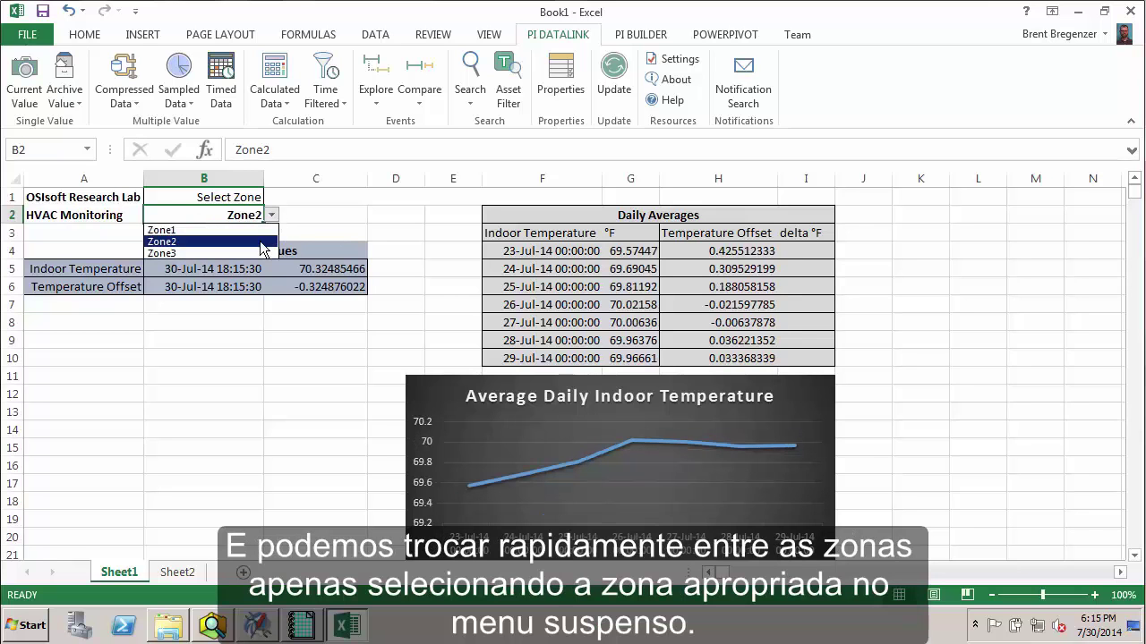
{"action": "left_click", "coordinate": [267, 255]}
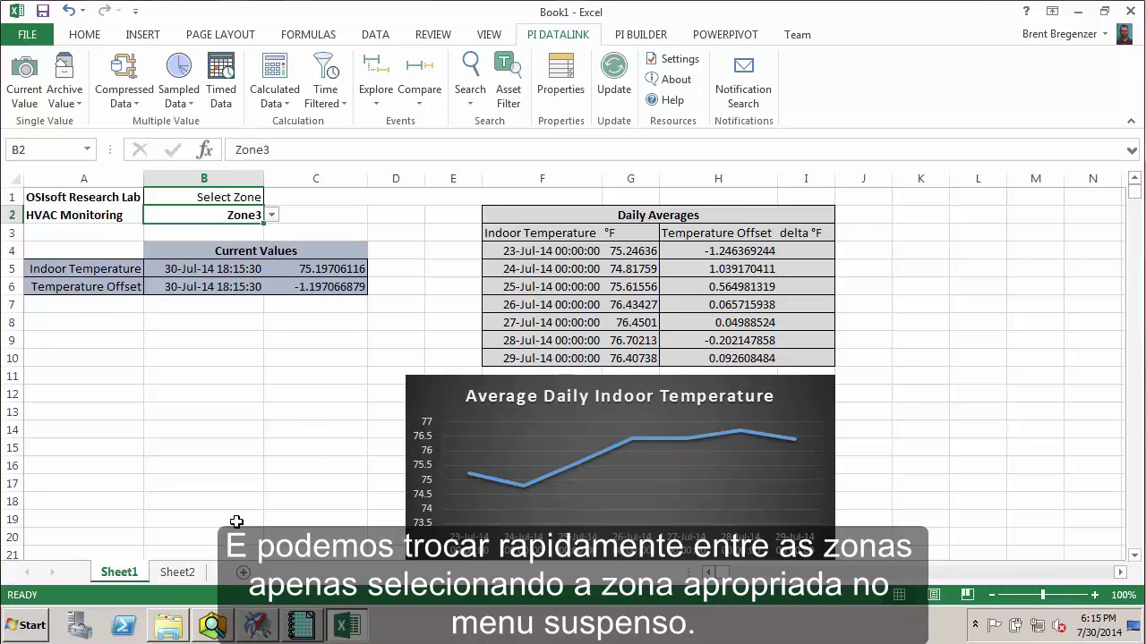